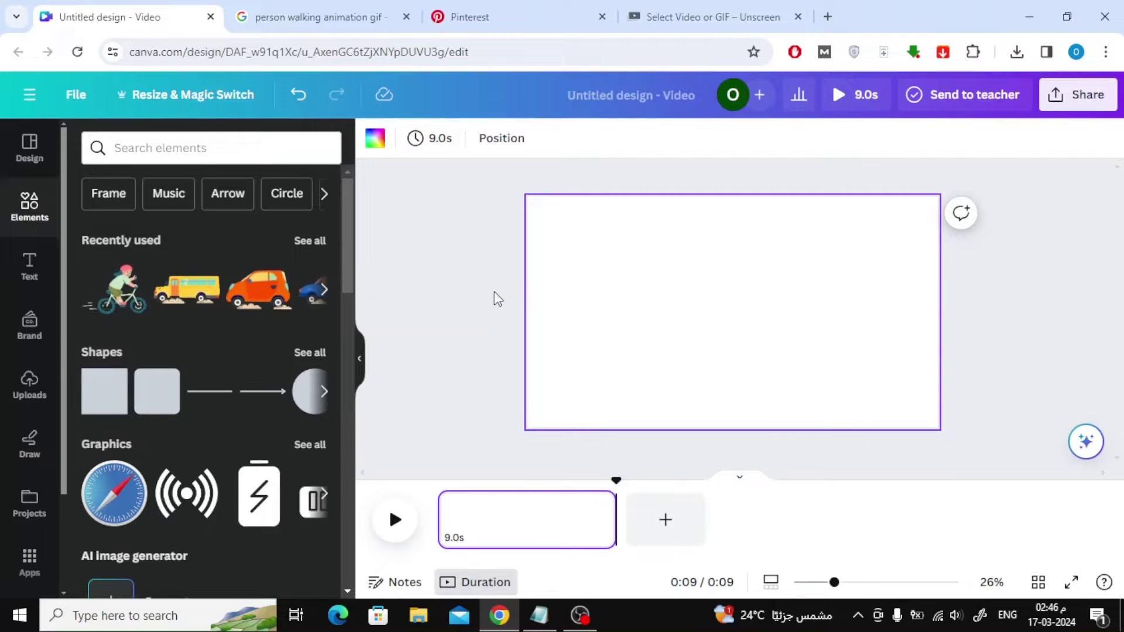
pyautogui.hotkey('ctrl', 'Tab')
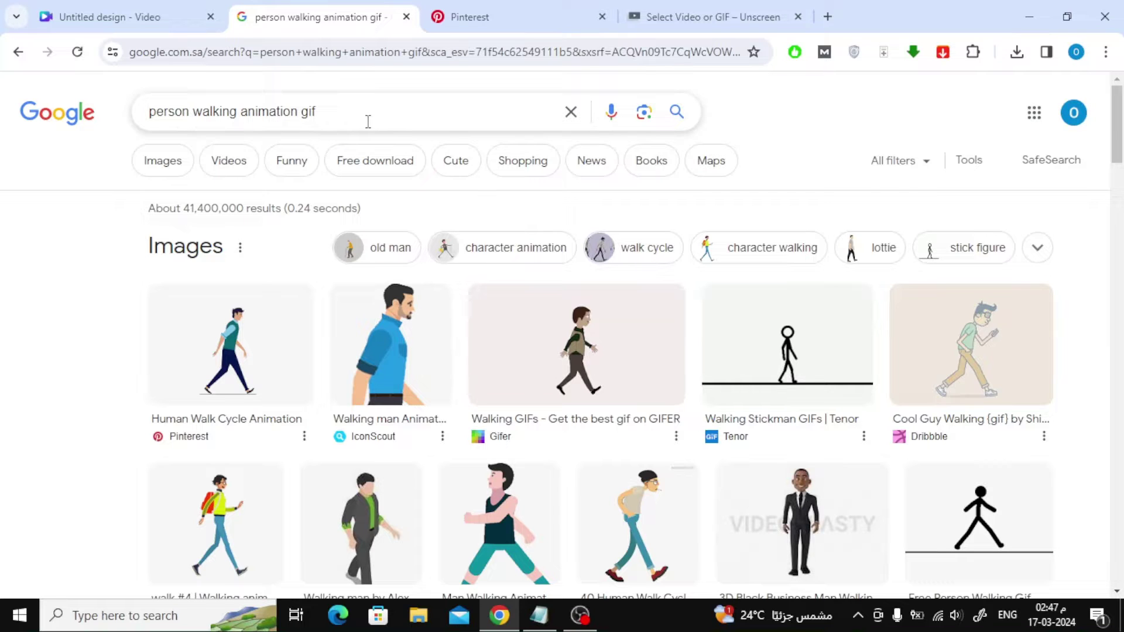
pyautogui.scroll(-3, 325, 206)
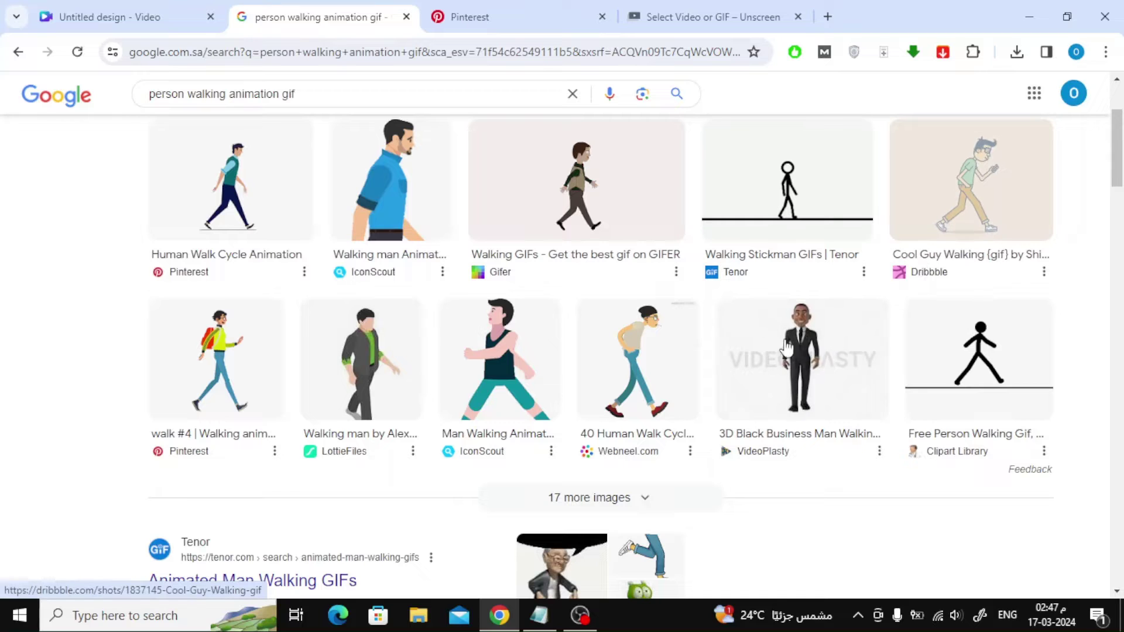
pyautogui.scroll(2, 264, 341)
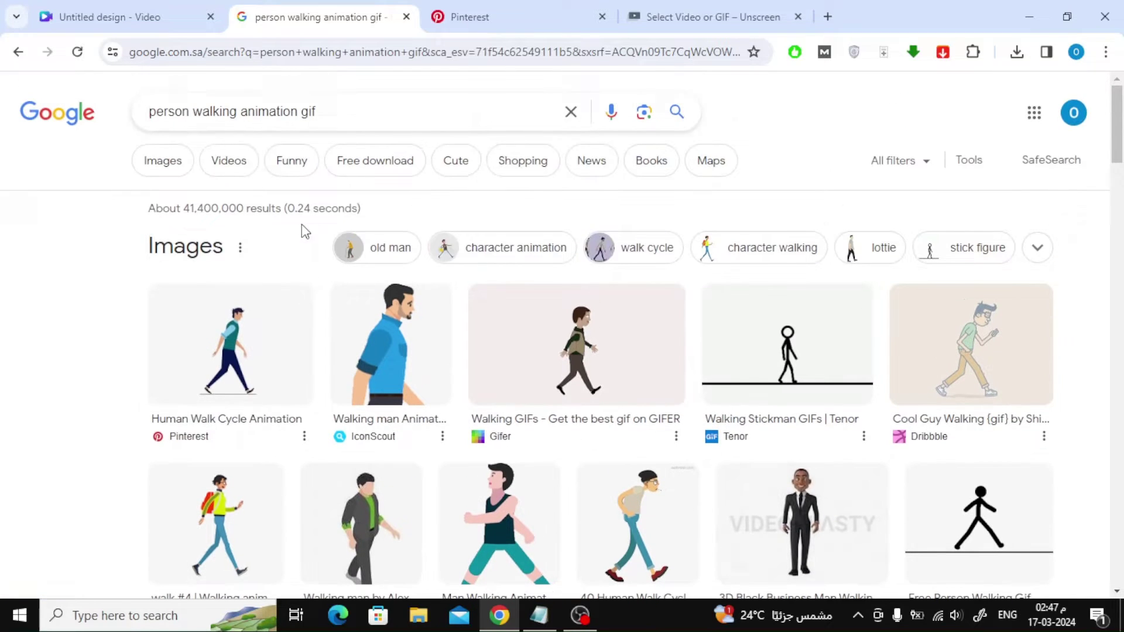
# - Open the Human walk cycle pin in Pinterest and check the walking GIF's image options
pyautogui.click(456, 18)
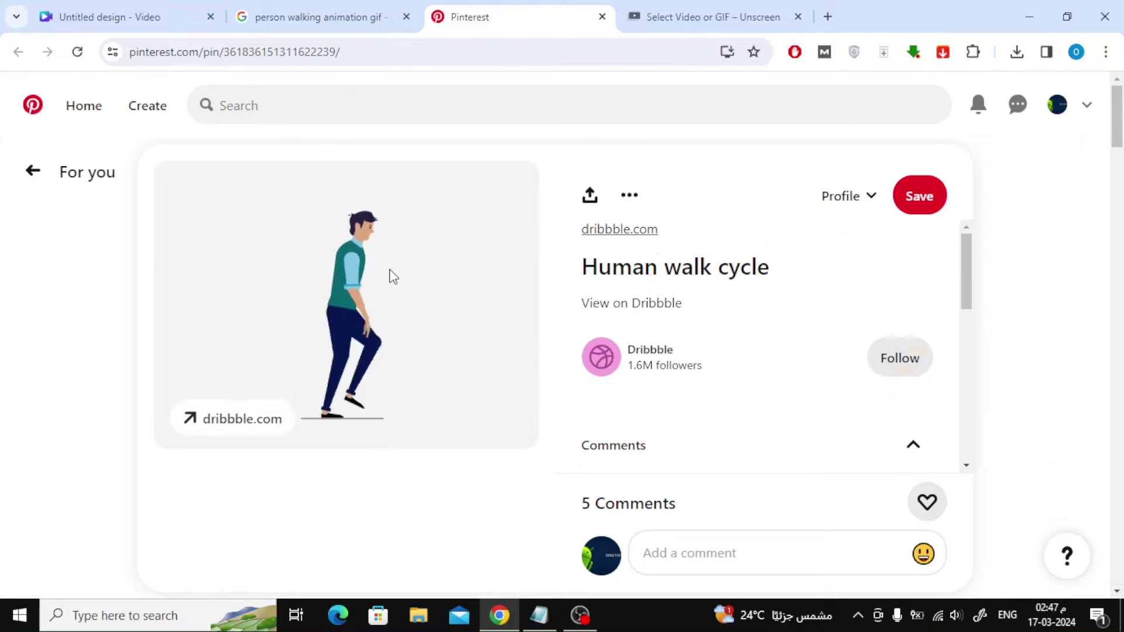
pyautogui.rightClick(431, 234)
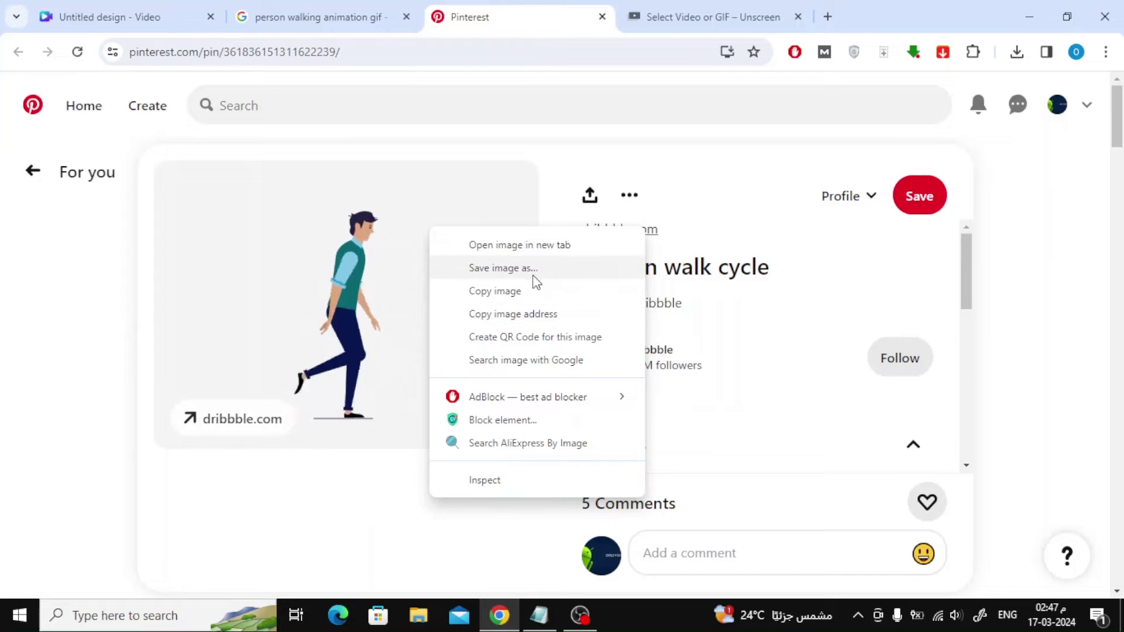
pyautogui.click(554, 154)
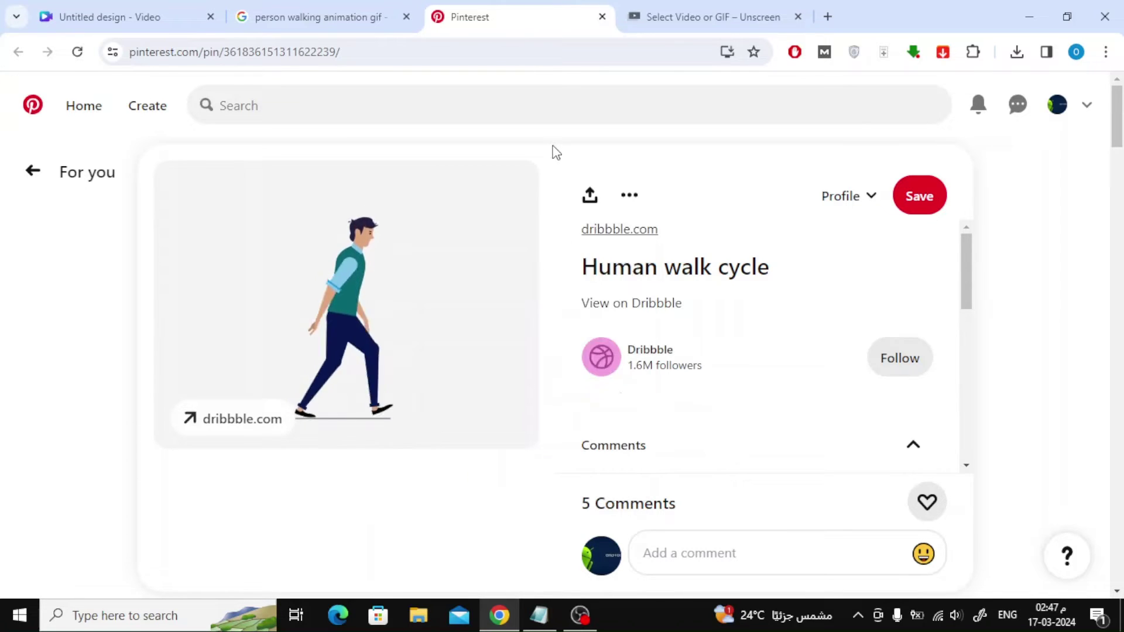
# - Switch to the Unscreen tab showing the walking GIF's Removed Background result
pyautogui.hotkey('ctrl', 'Tab')
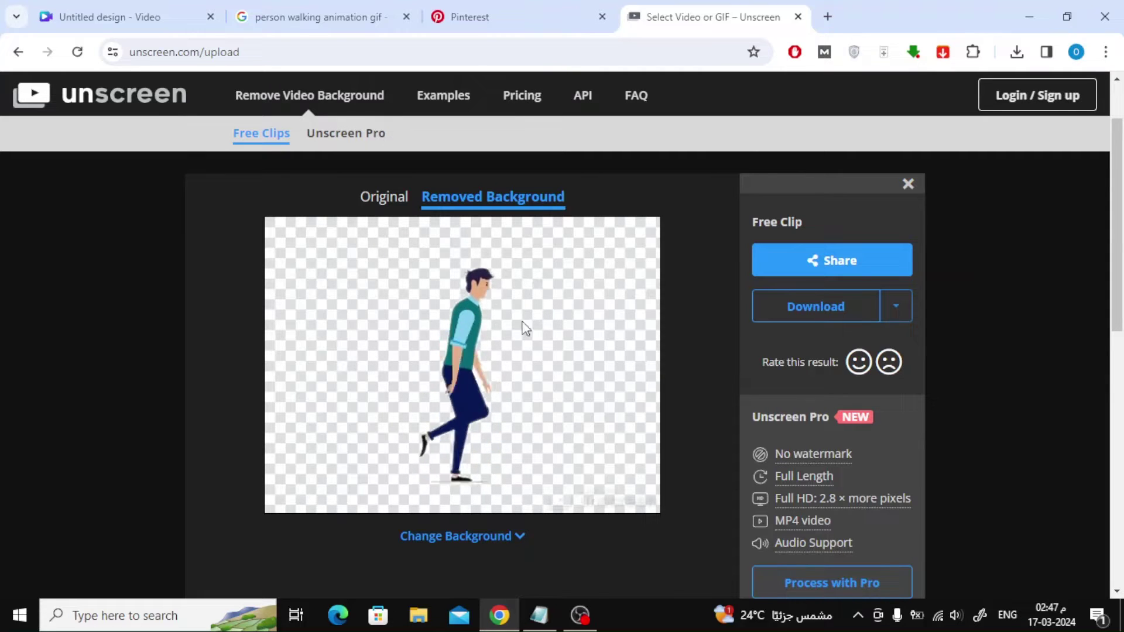
pyautogui.scroll(-1, 505, 290)
pyautogui.scroll(1, 703, 369)
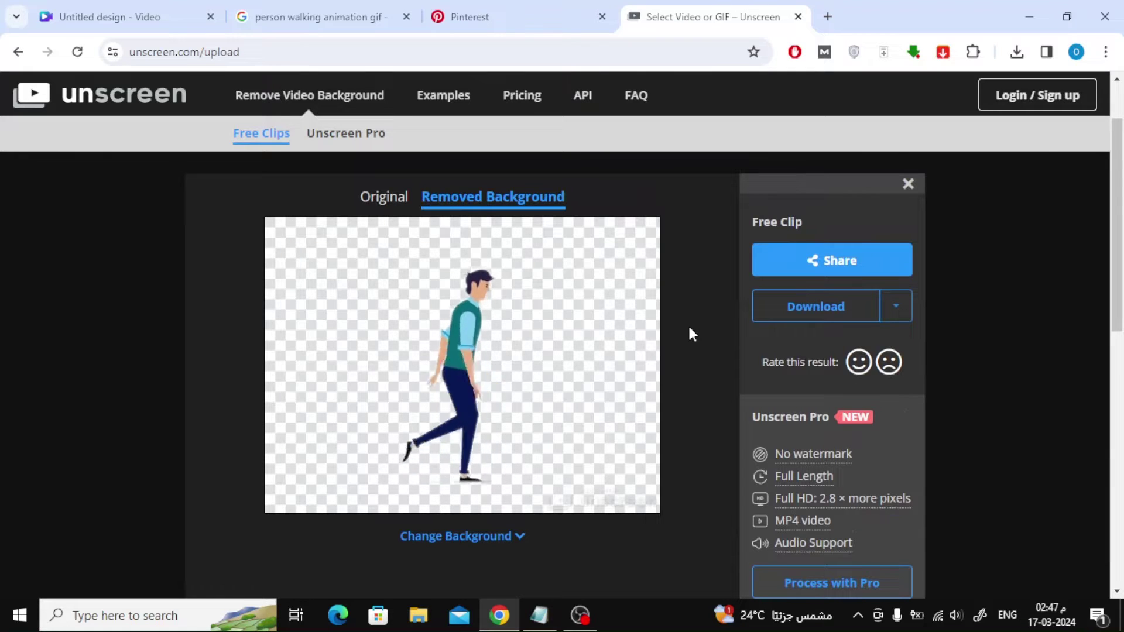
# - Return to the Canva video design and browse the Uploads, Text and Elements panels
pyautogui.hotkey('ctrl', '1')
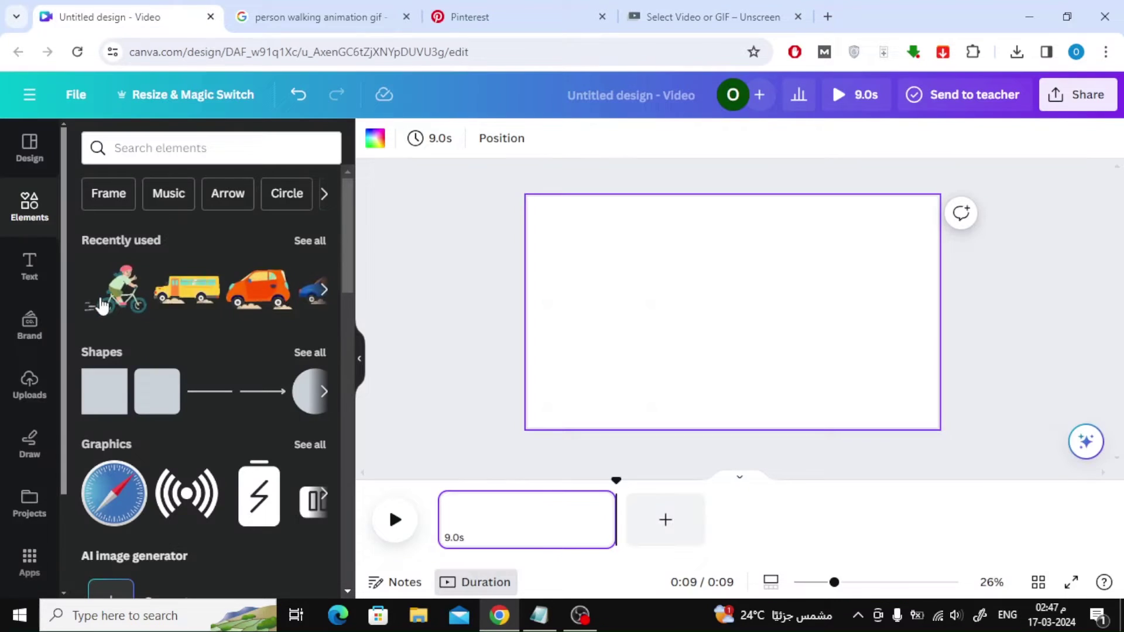
pyautogui.click(30, 391)
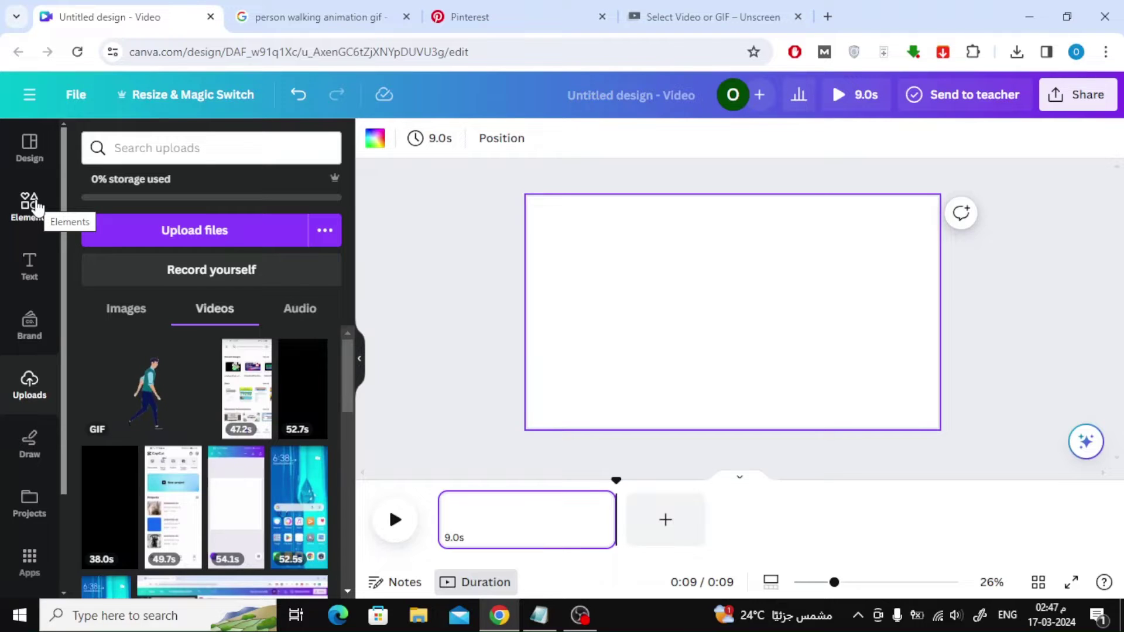
pyautogui.click(27, 264)
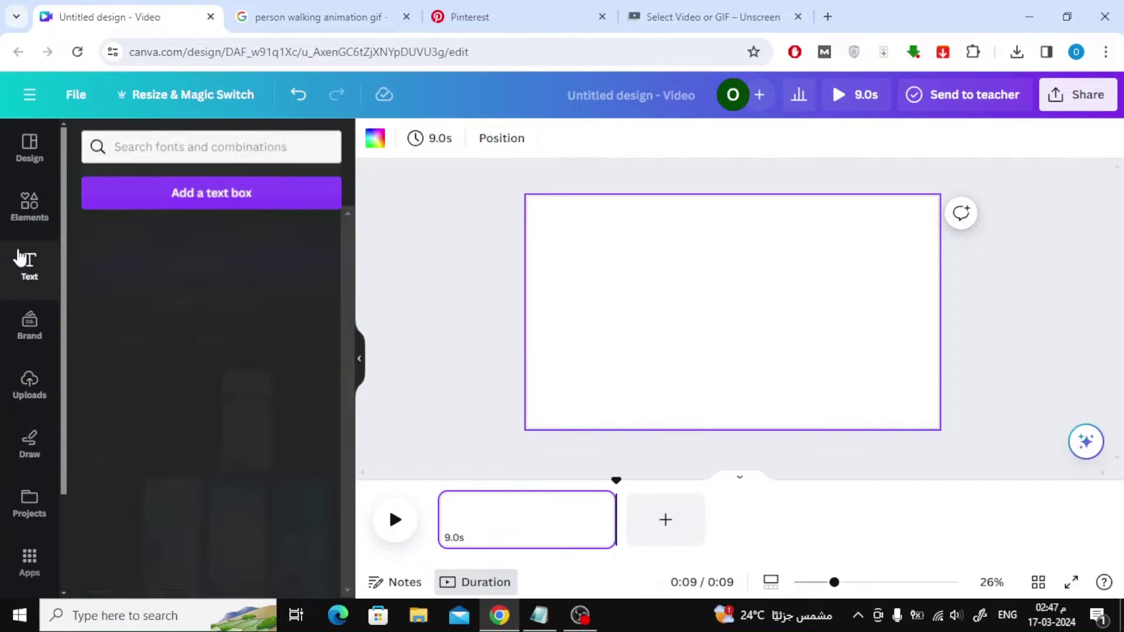
pyautogui.click(35, 204)
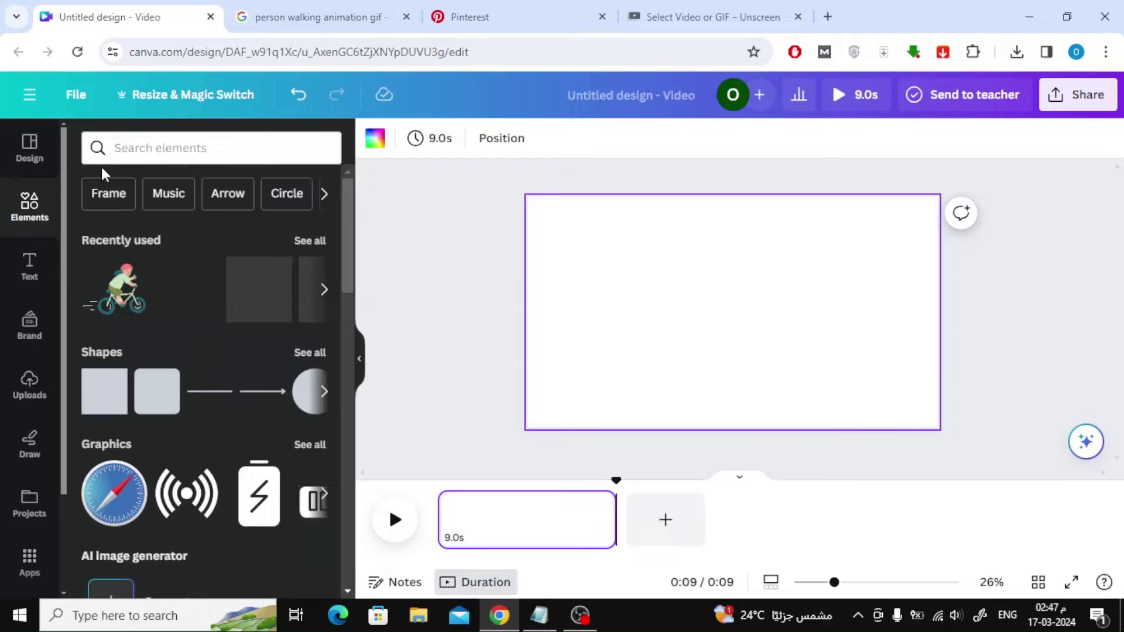
# - Search elements for 'street' and add the colourful houses street graphic from Graphics
pyautogui.click(178, 148)
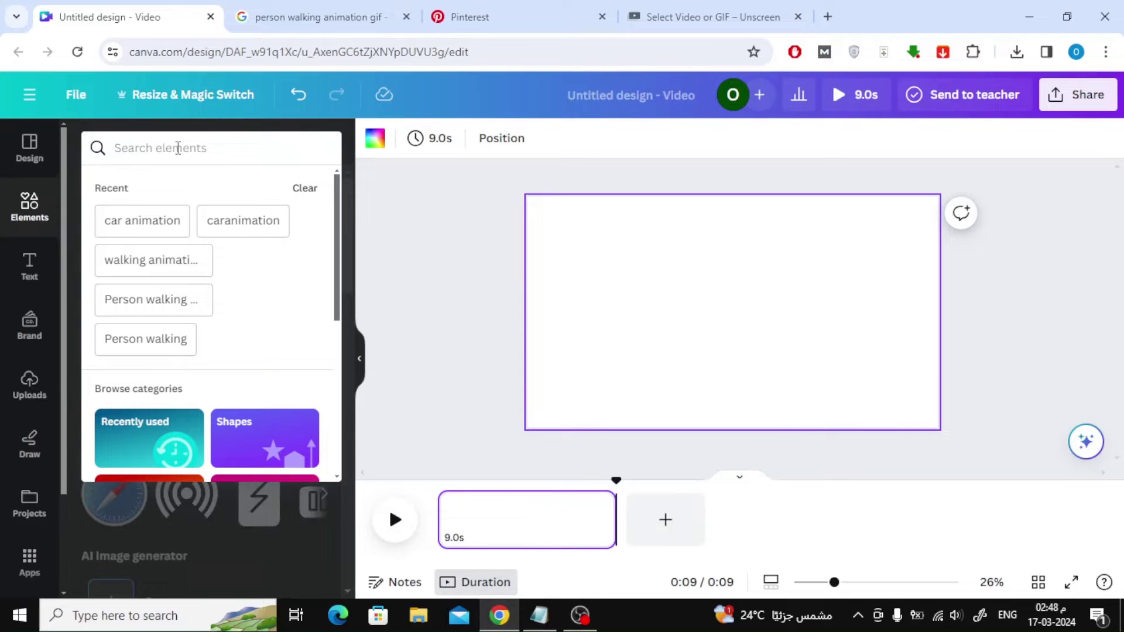
pyautogui.write('st')
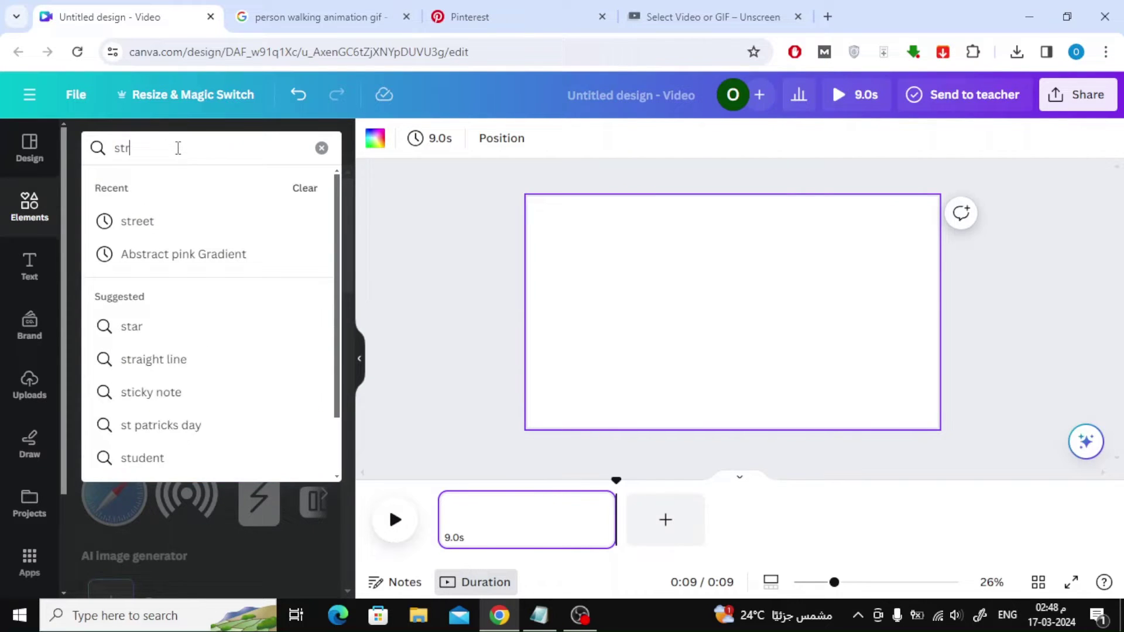
pyautogui.write('r')
pyautogui.click(201, 221)
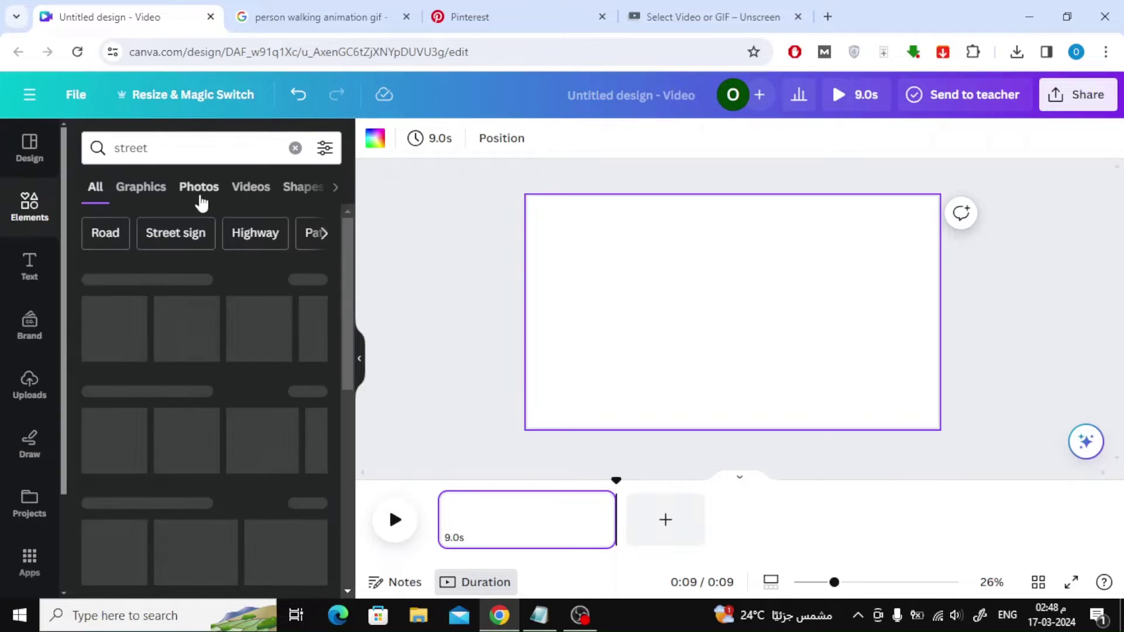
pyautogui.click(145, 192)
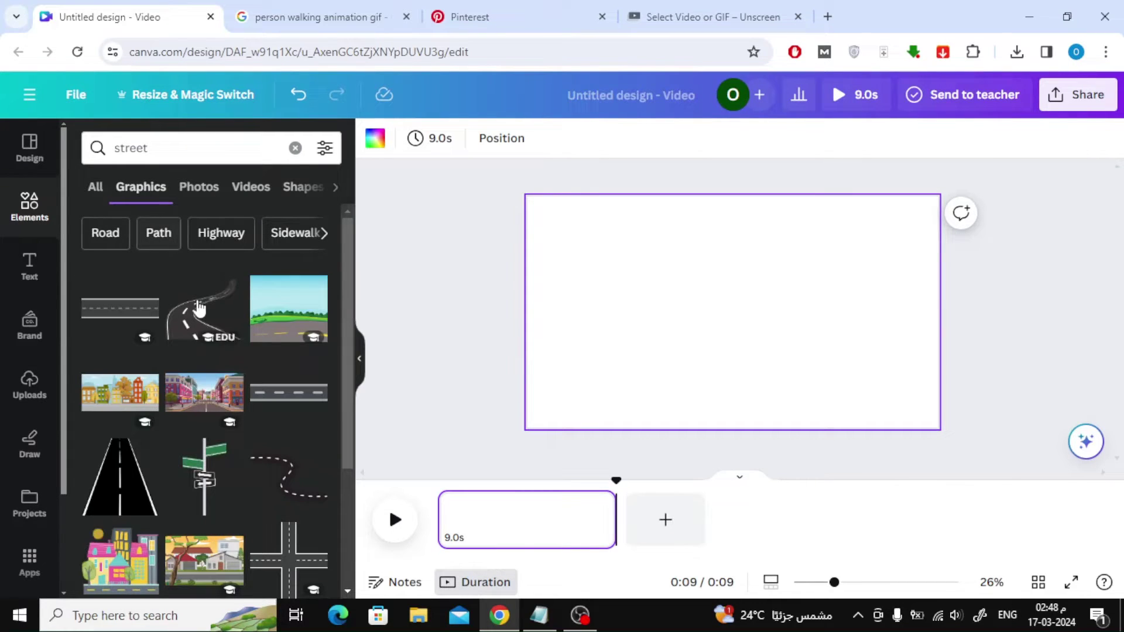
pyautogui.click(97, 401)
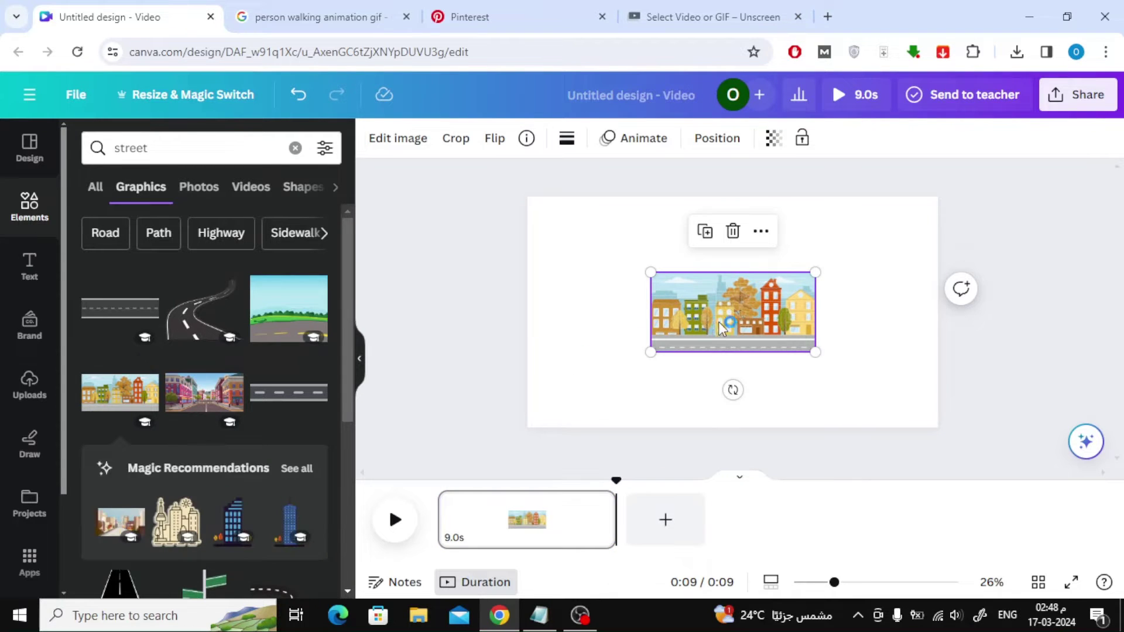
# - Move and enlarge the street graphic to fill the page, then zoom to 34%
pyautogui.moveTo(718, 322); pyautogui.dragTo(863, 245)
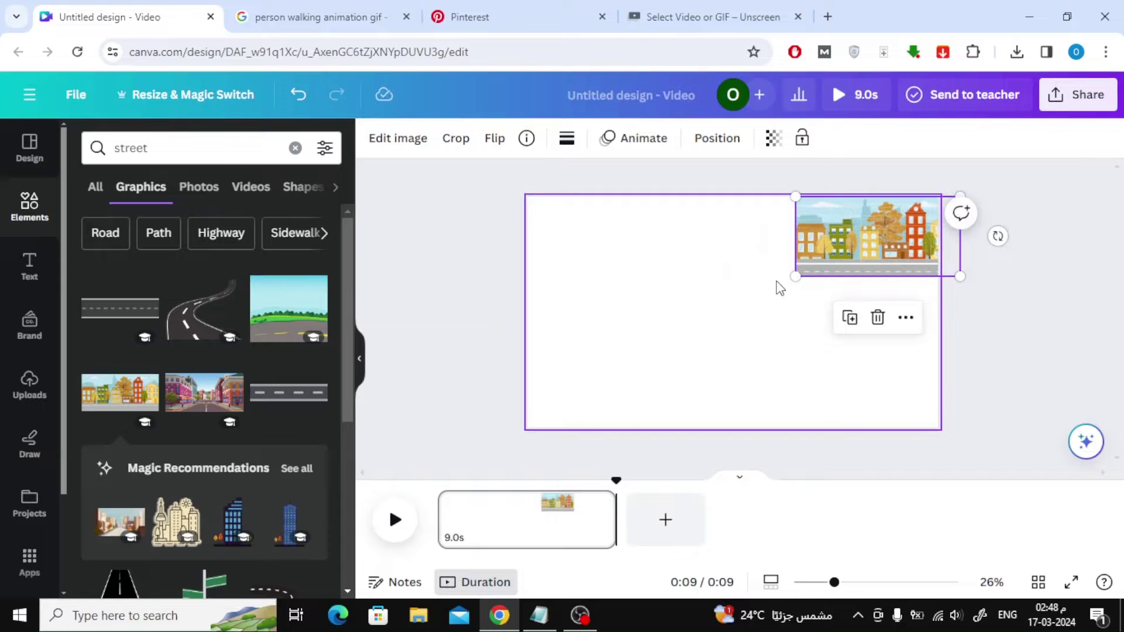
pyautogui.moveTo(793, 277)
pyautogui.mouseDown()
pyautogui.moveTo(476, 454)
pyautogui.moveTo(481, 462)
pyautogui.mouseUp()
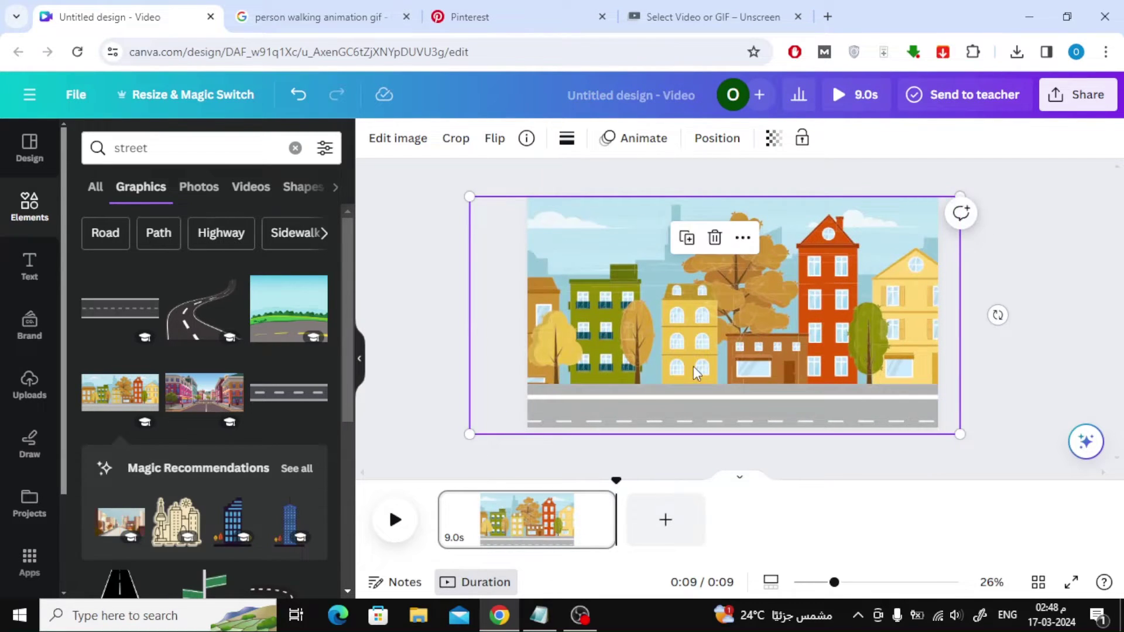
pyautogui.moveTo(693, 366); pyautogui.dragTo(676, 358)
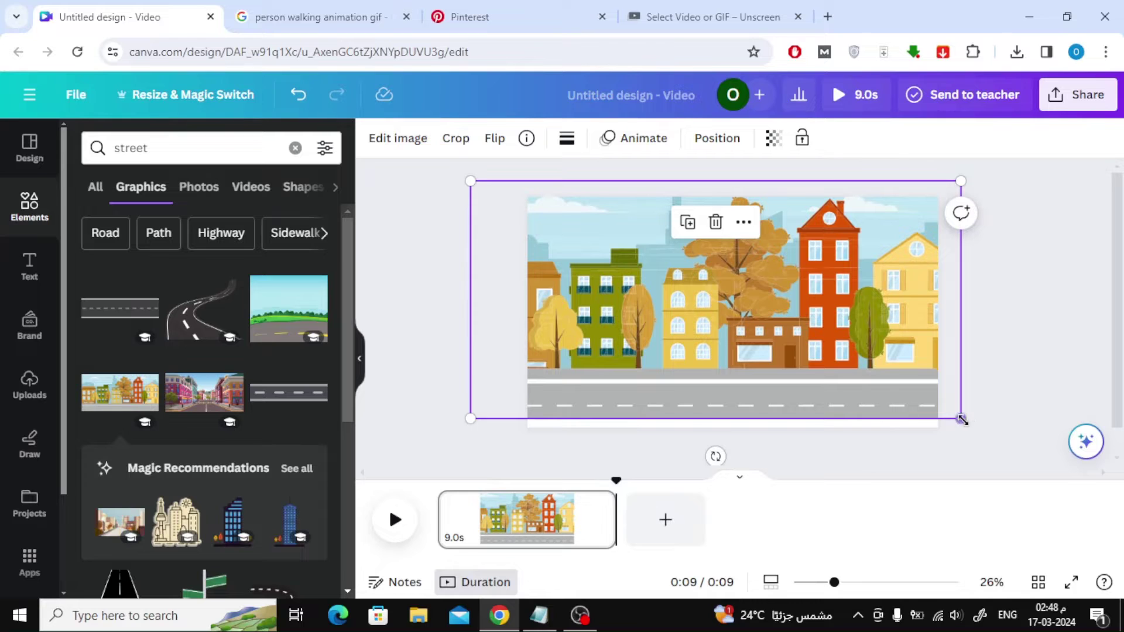
pyautogui.moveTo(963, 421); pyautogui.dragTo(1010, 451)
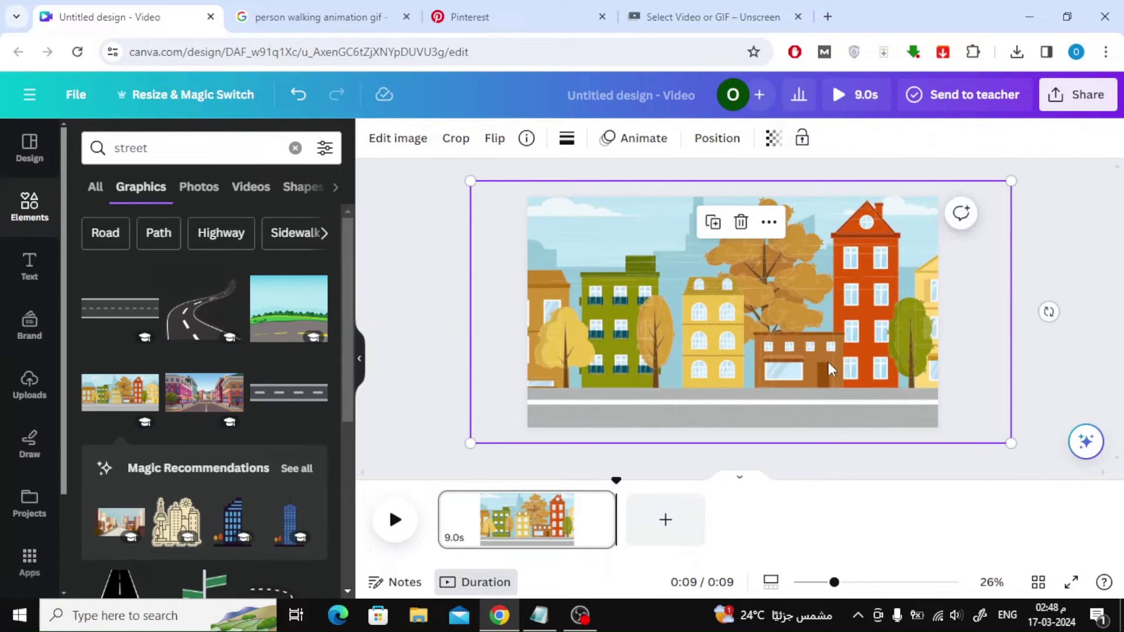
pyautogui.moveTo(827, 364)
pyautogui.mouseDown()
pyautogui.moveTo(822, 350)
pyautogui.moveTo(806, 351)
pyautogui.mouseUp()
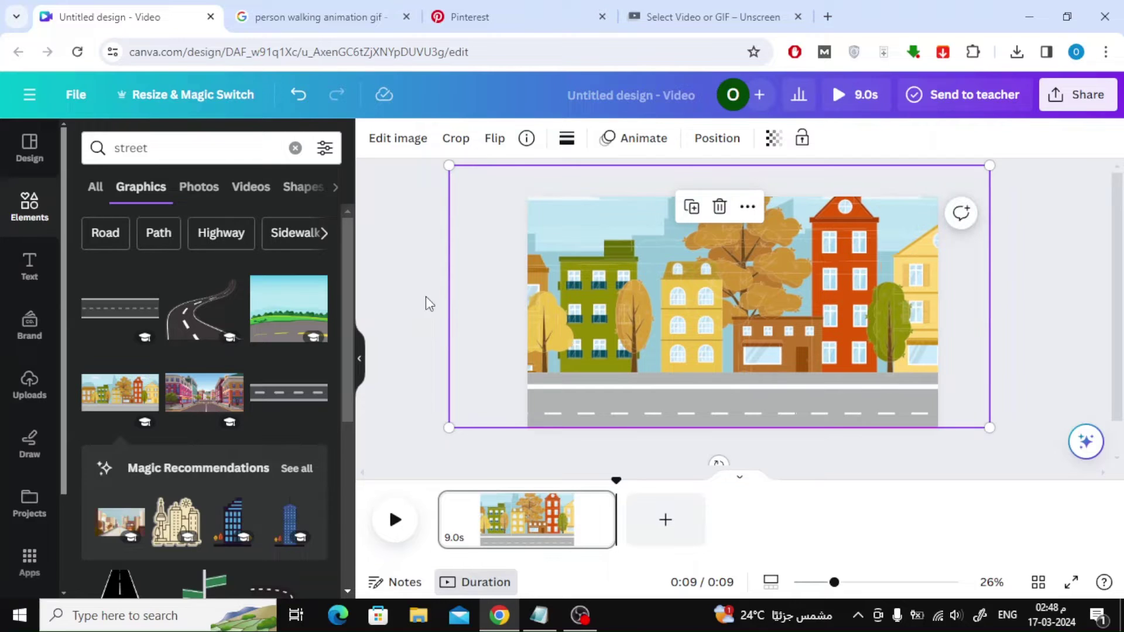
pyautogui.click(407, 282)
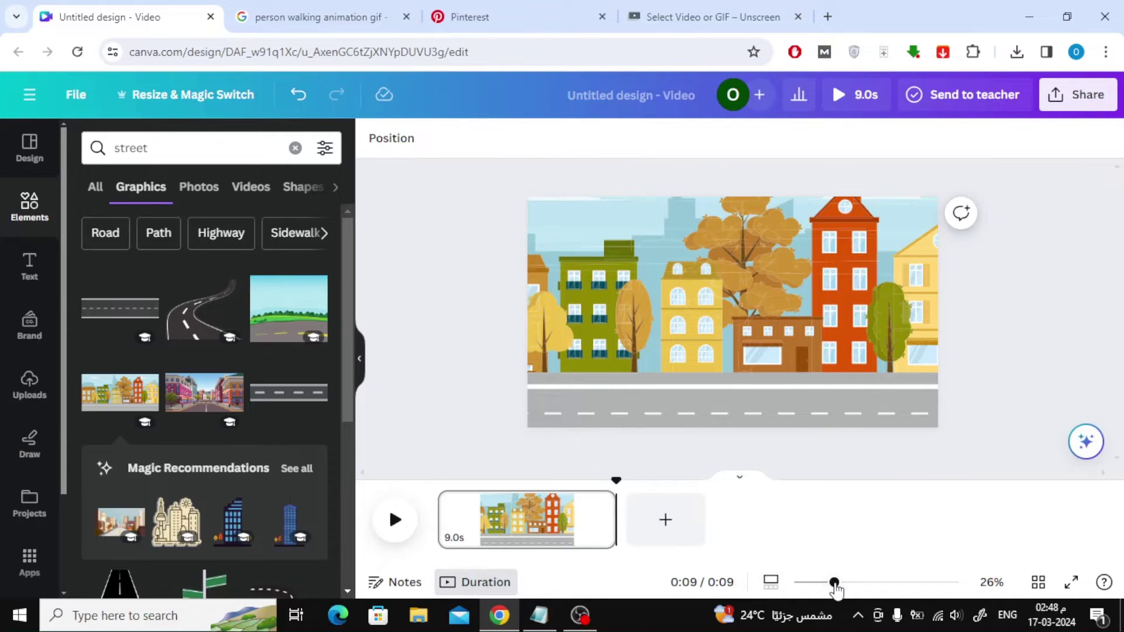
pyautogui.moveTo(834, 585); pyautogui.dragTo(845, 585)
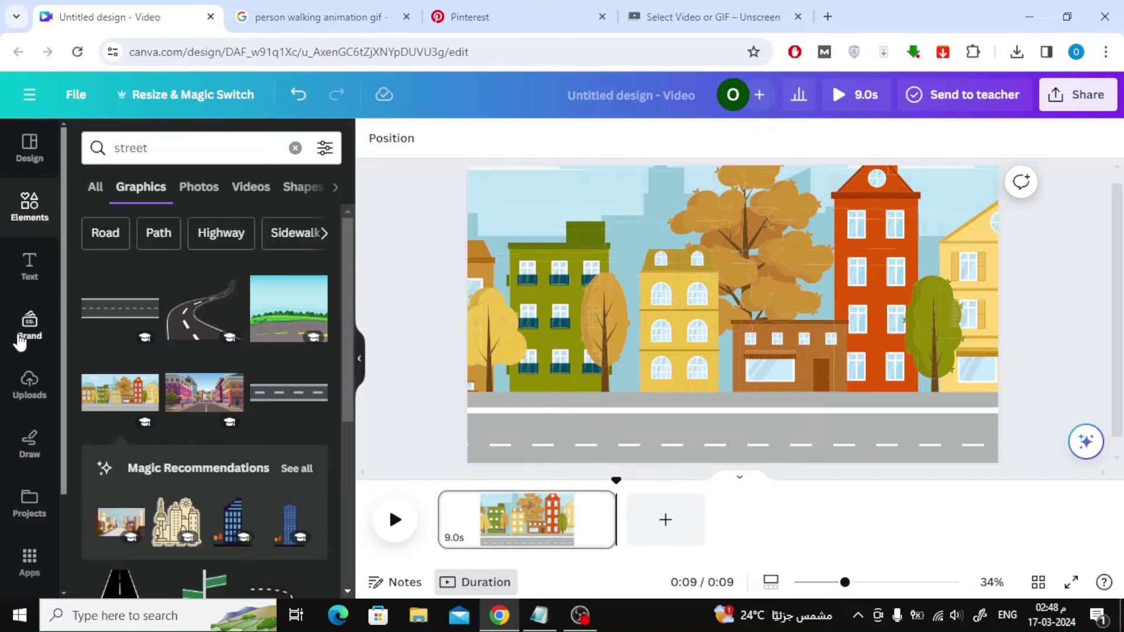
# - Add the uploaded walking-person GIF, shrink it, and place it at the sidewalk's left end
pyautogui.click(29, 402)
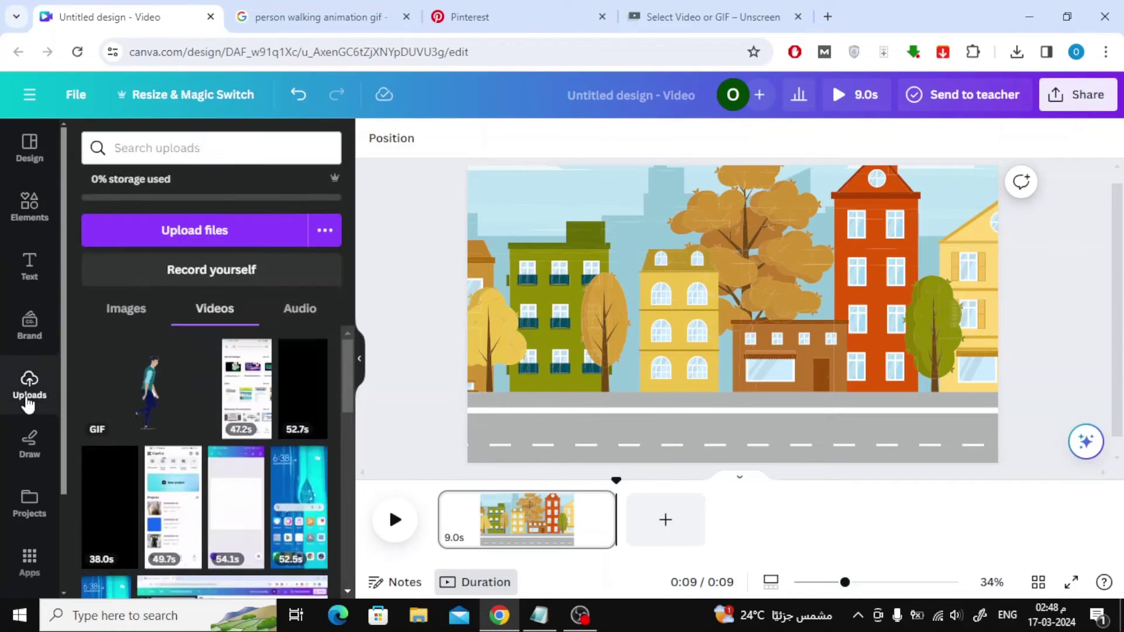
pyautogui.click(143, 403)
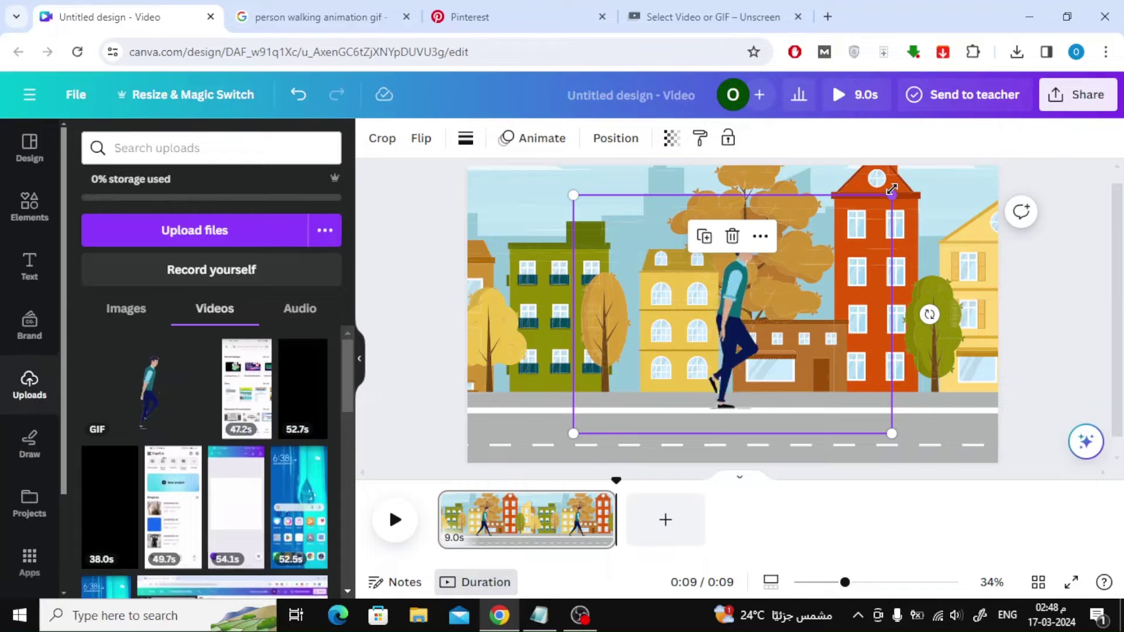
pyautogui.moveTo(892, 190); pyautogui.dragTo(731, 283)
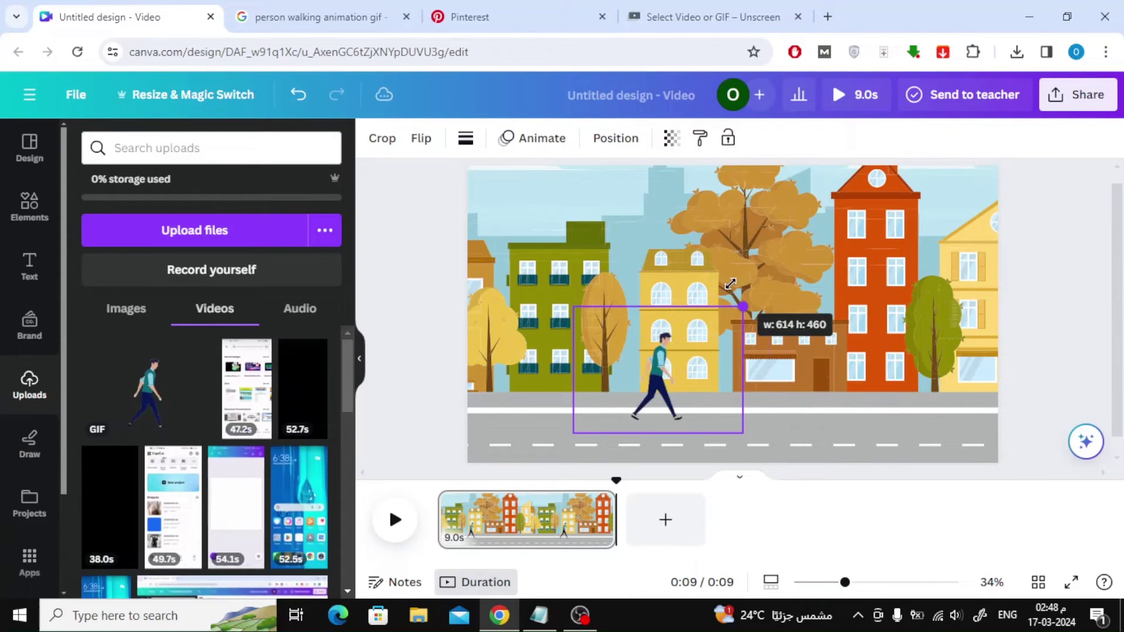
pyautogui.moveTo(639, 379); pyautogui.dragTo(535, 362)
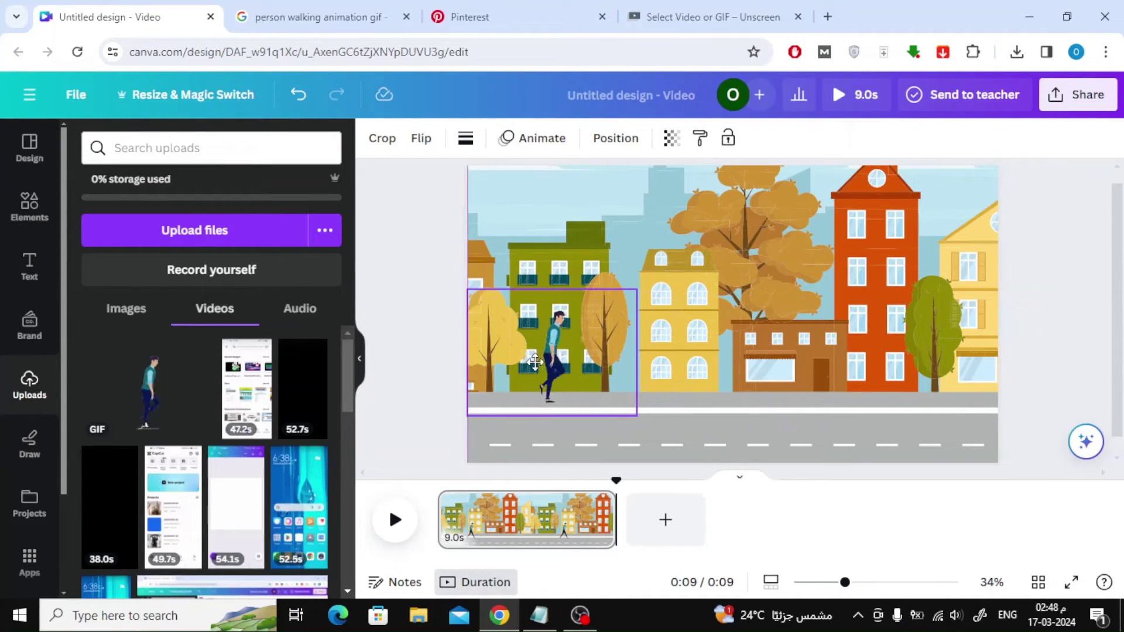
pyautogui.moveTo(637, 290)
pyautogui.mouseDown()
pyautogui.moveTo(563, 325)
pyautogui.moveTo(577, 319)
pyautogui.mouseUp()
pyautogui.moveTo(526, 383); pyautogui.dragTo(505, 378)
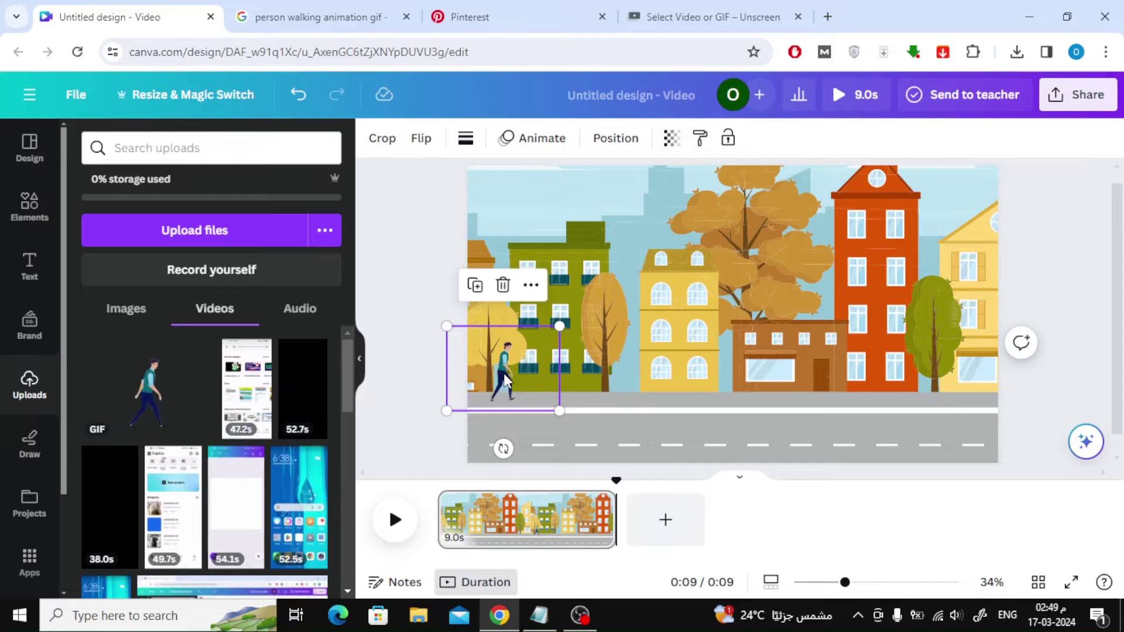
# - Draw a custom motion path that carries the walker right across the whole street
pyautogui.click(541, 138)
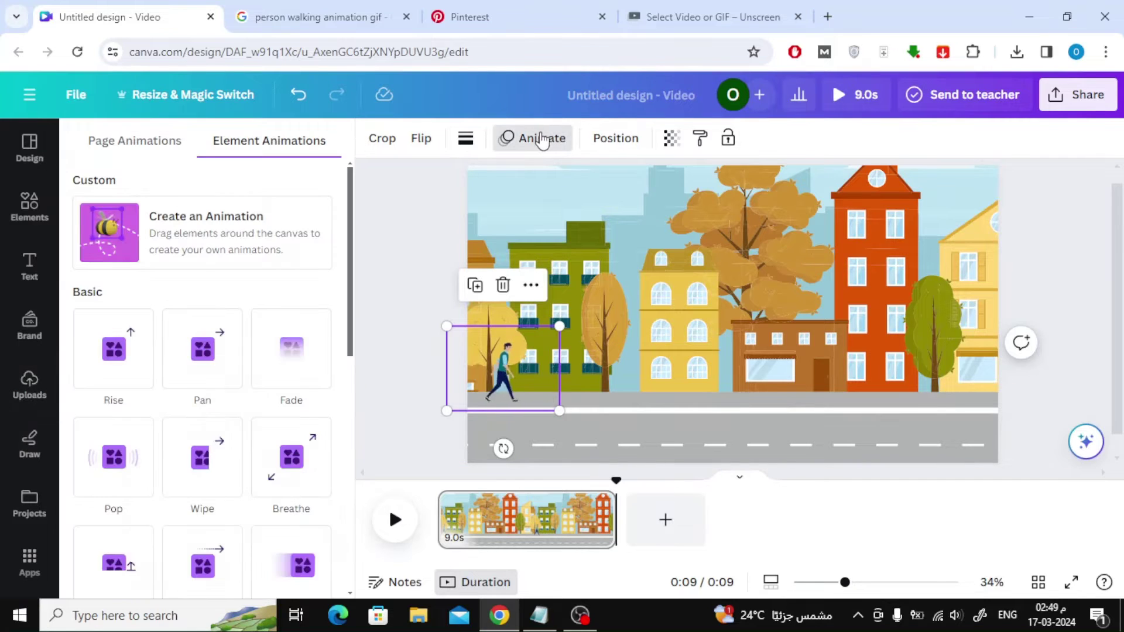
pyautogui.click(209, 232)
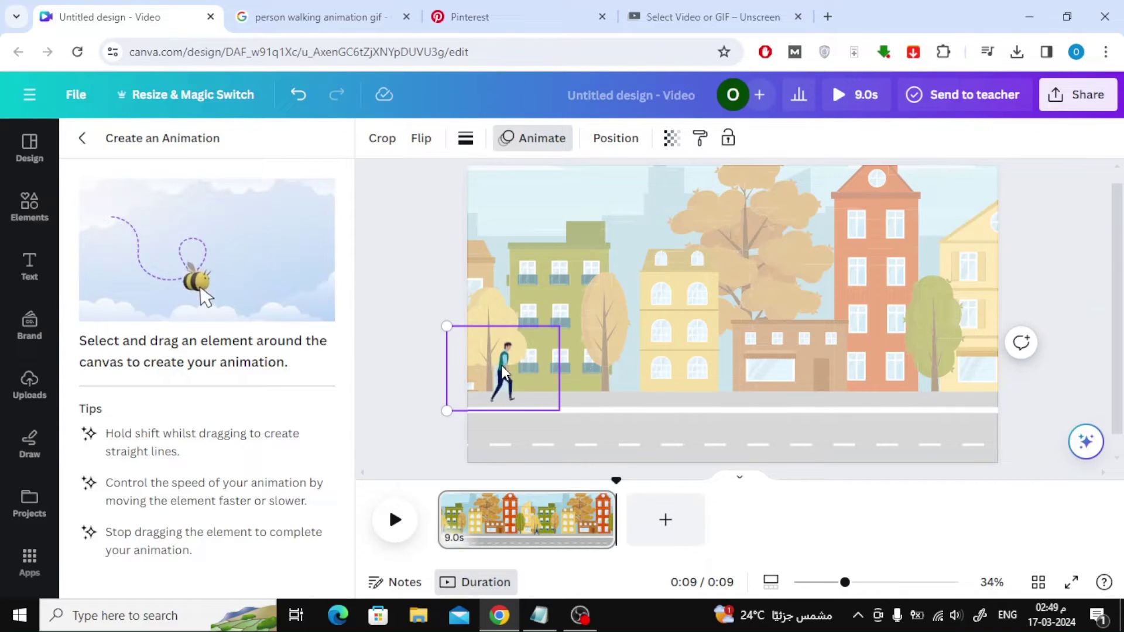
pyautogui.moveTo(504, 372); pyautogui.dragTo(571, 378)
pyautogui.moveTo(665, 380); pyautogui.dragTo(776, 382)
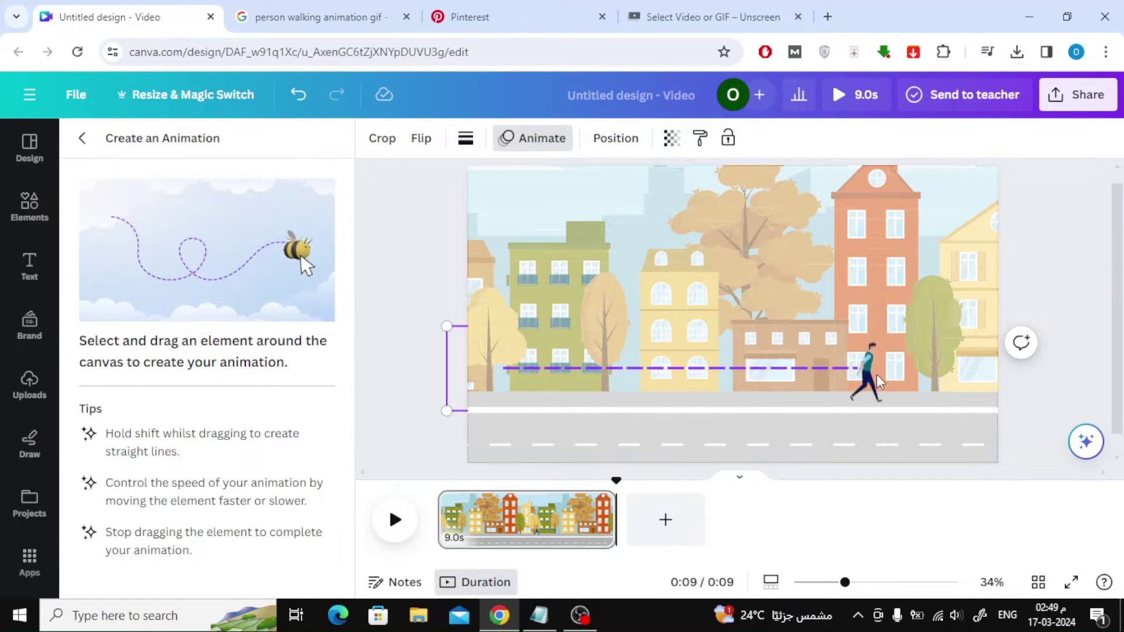
pyautogui.moveTo(879, 380); pyautogui.dragTo(1001, 387)
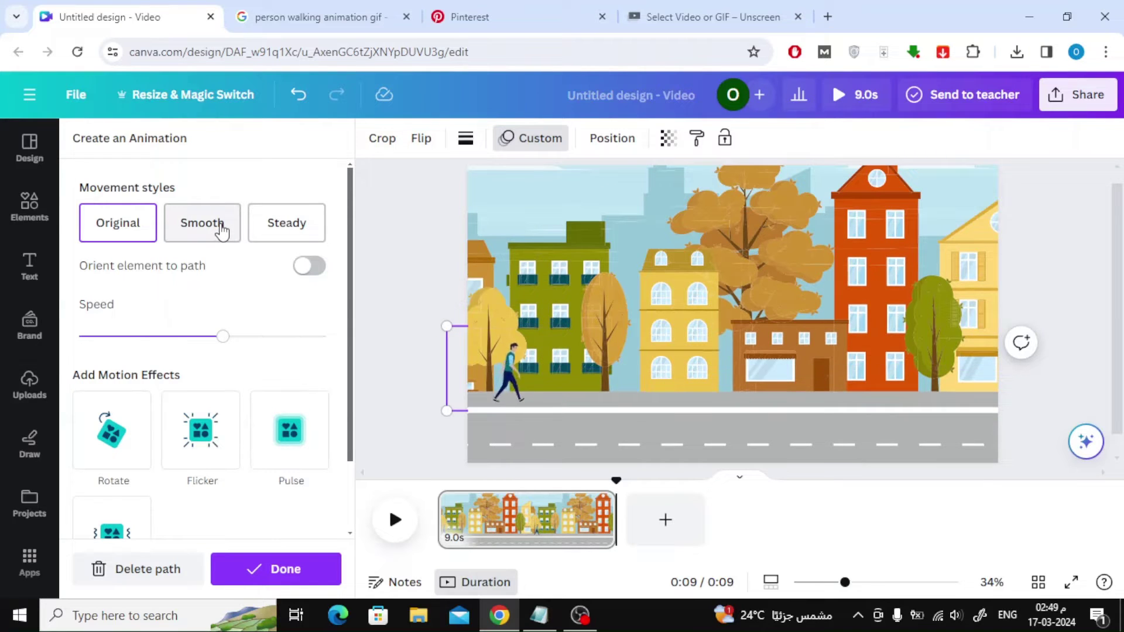
# - Set the walking animation to Steady motion at the slowest speed
pyautogui.click(271, 223)
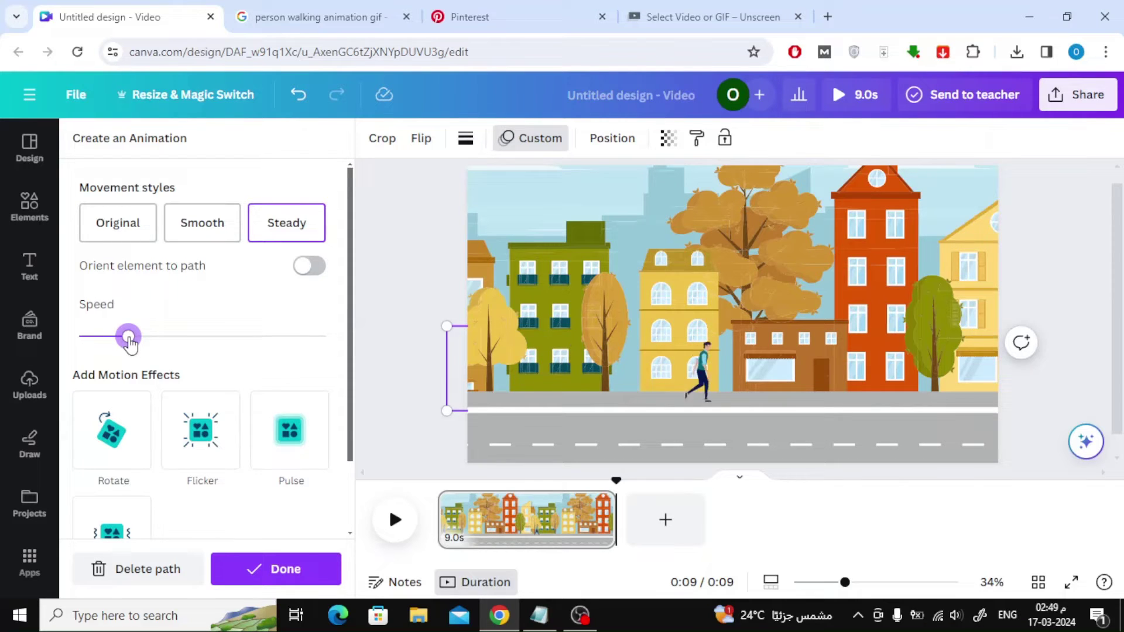
pyautogui.click(99, 339)
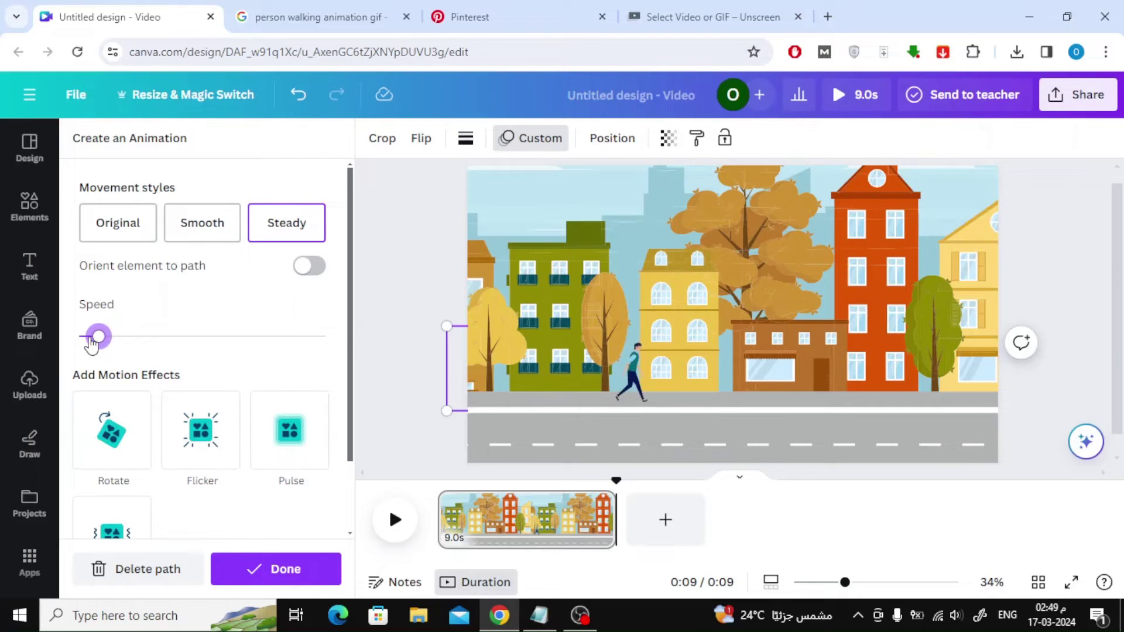
pyautogui.moveTo(91, 343); pyautogui.dragTo(90, 342)
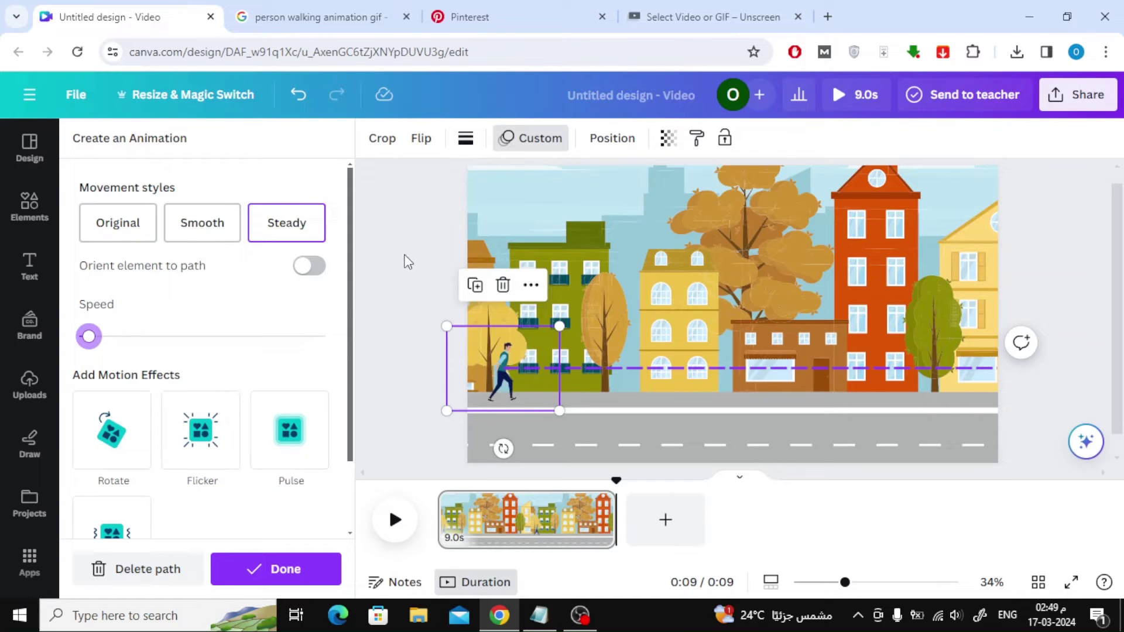
pyautogui.click(405, 250)
pyautogui.click(396, 527)
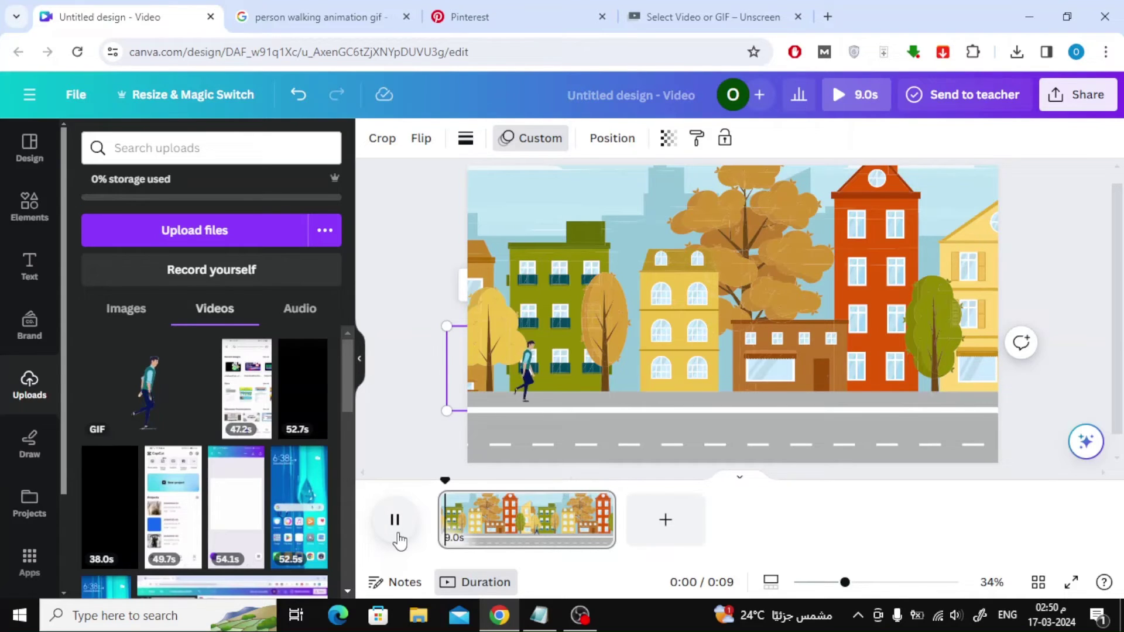
pyautogui.click(400, 540)
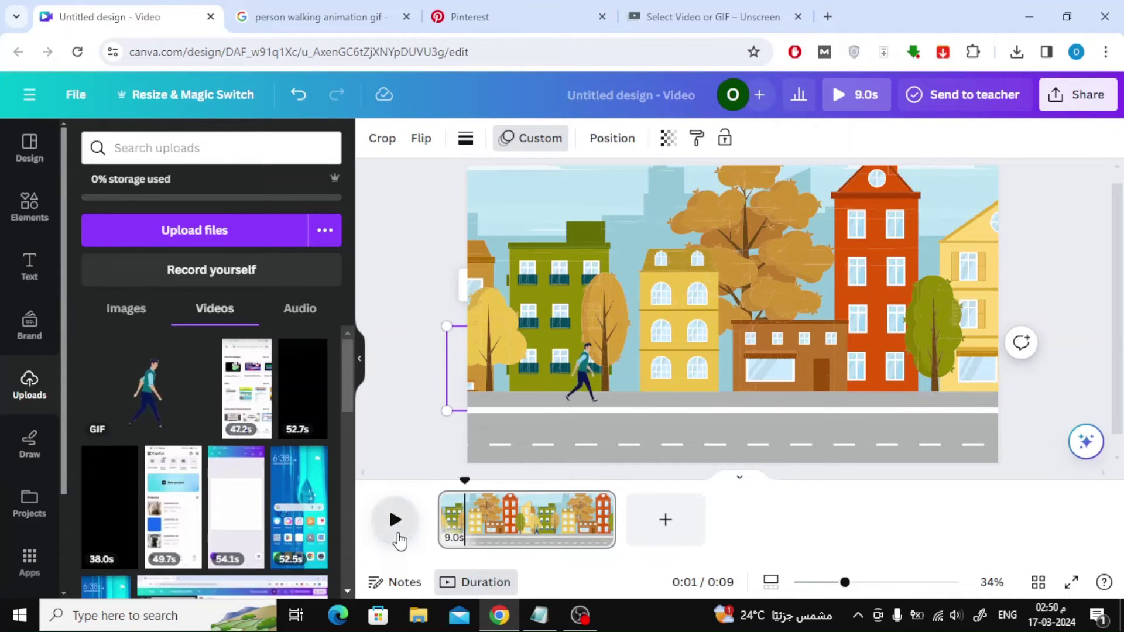
pyautogui.click(854, 583)
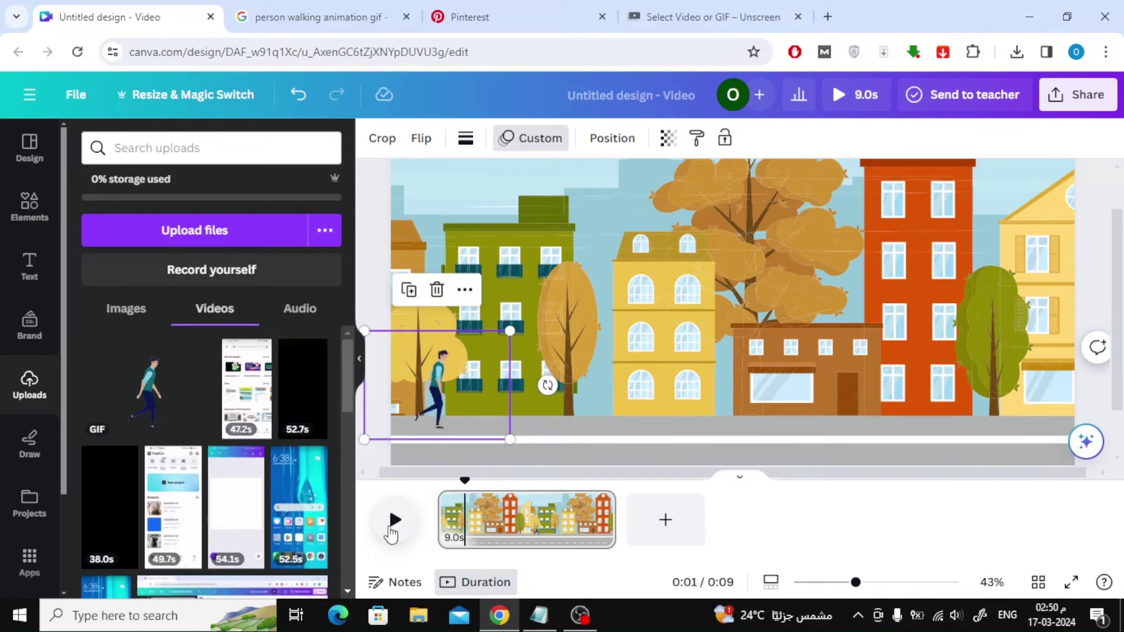
pyautogui.click(394, 525)
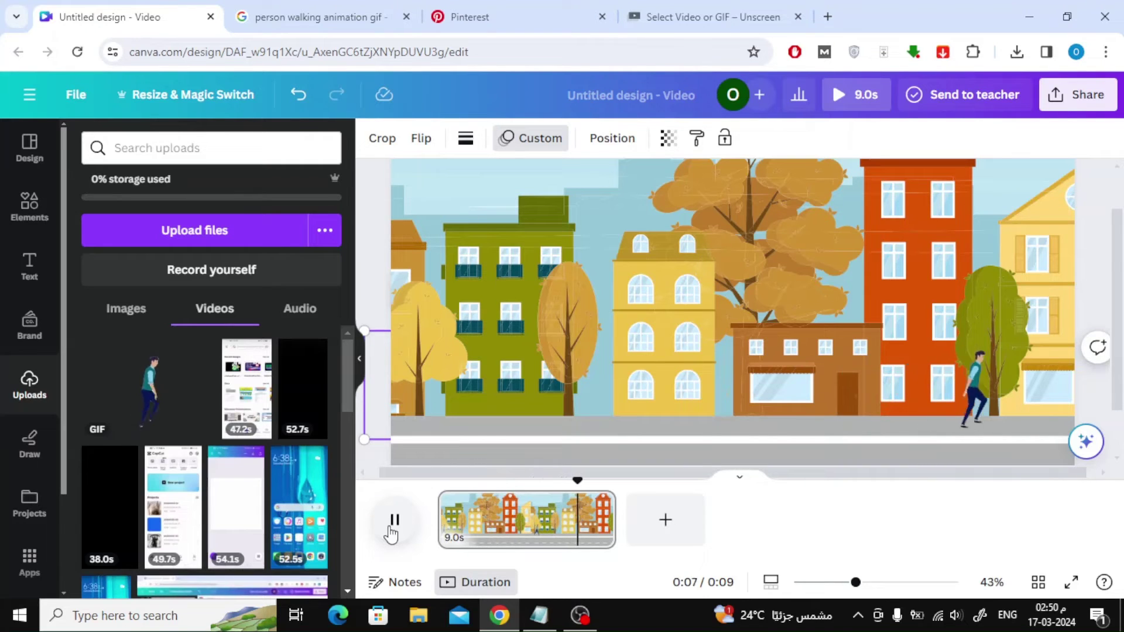
pyautogui.click(830, 582)
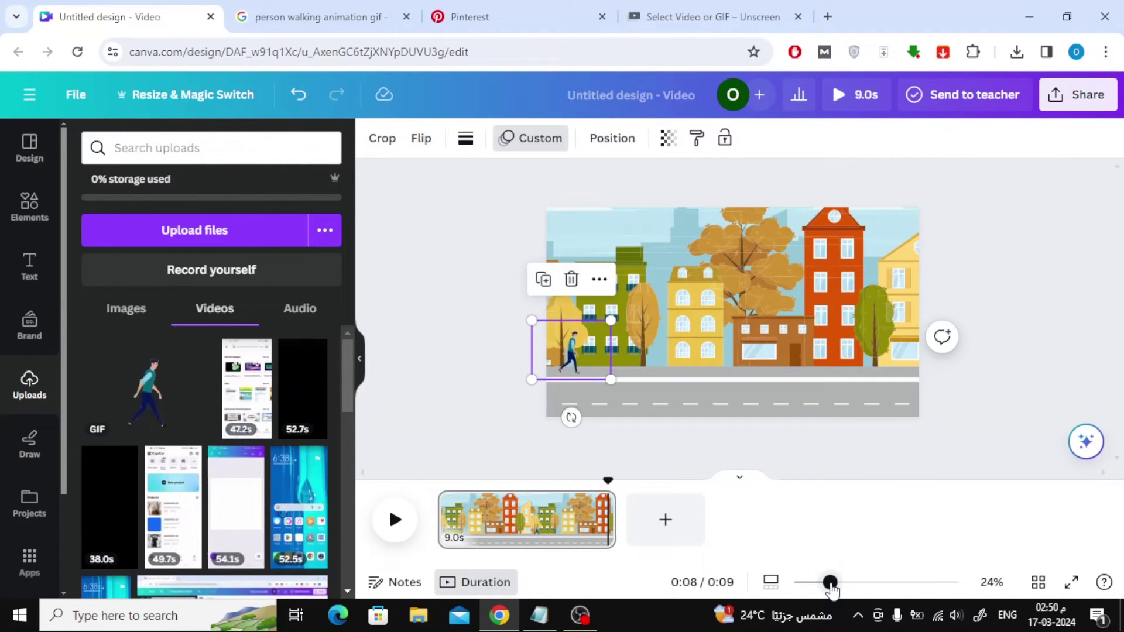
pyautogui.moveTo(830, 582); pyautogui.dragTo(840, 582)
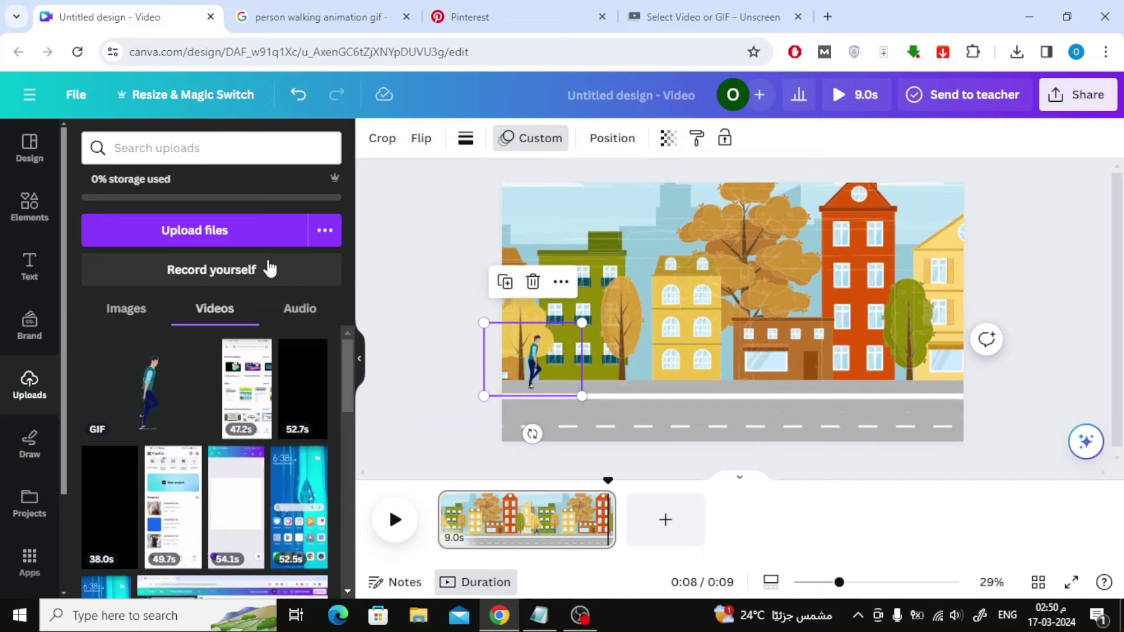
# - Search Graphics for 'car animation' and add a blue car shrunk to fit the road
pyautogui.click(29, 208)
pyautogui.click(293, 148)
pyautogui.write('c')
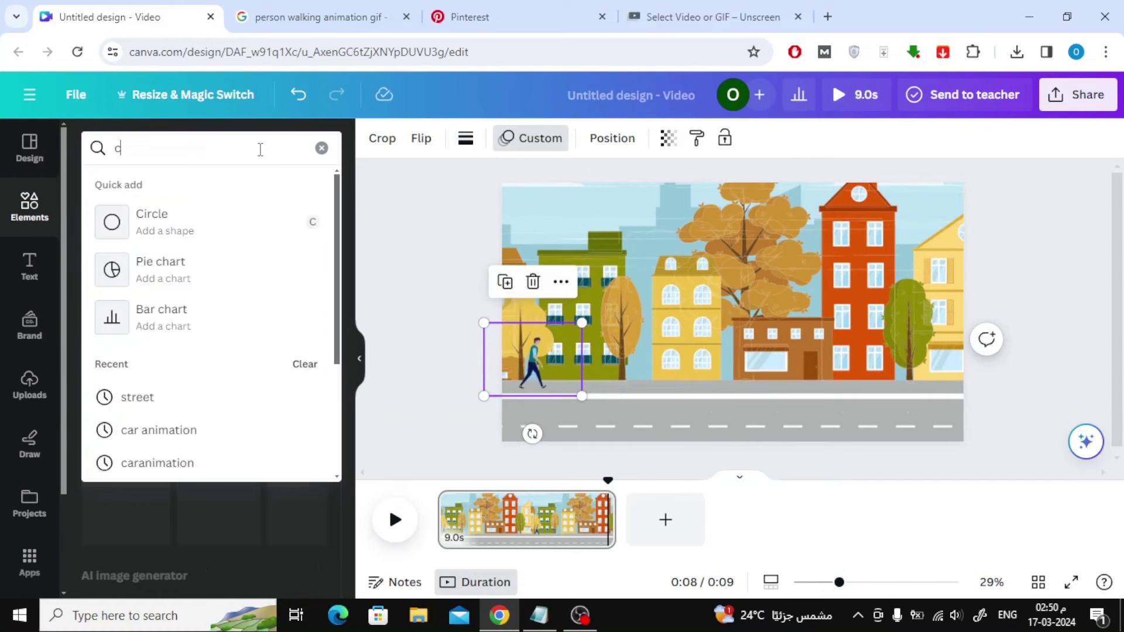
pyautogui.write('ar')
pyautogui.click(157, 224)
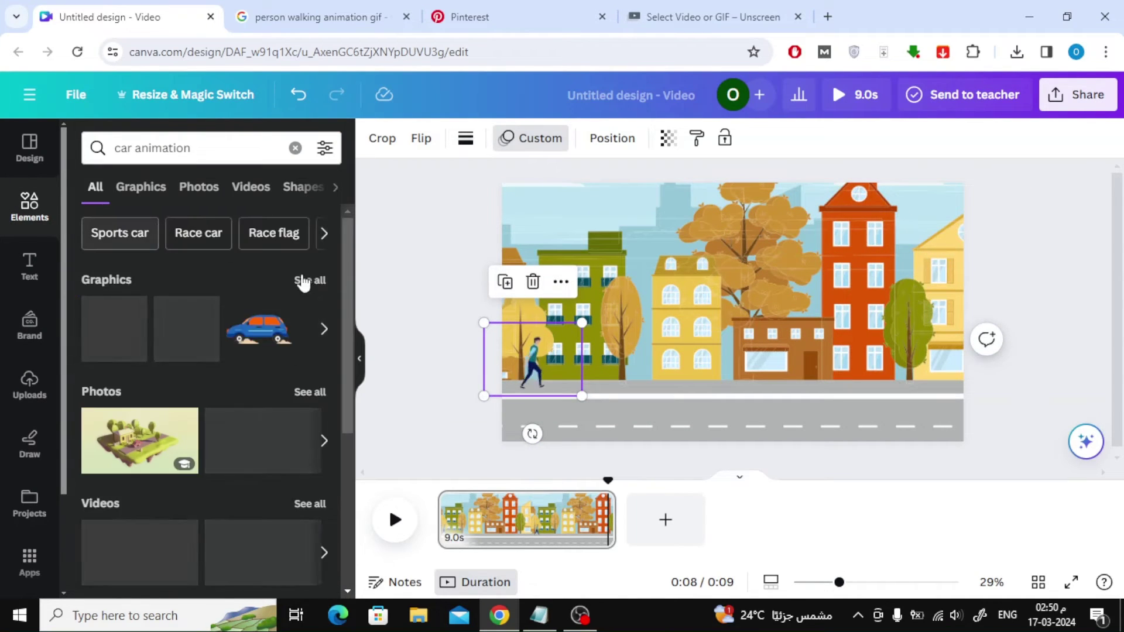
pyautogui.click(140, 187)
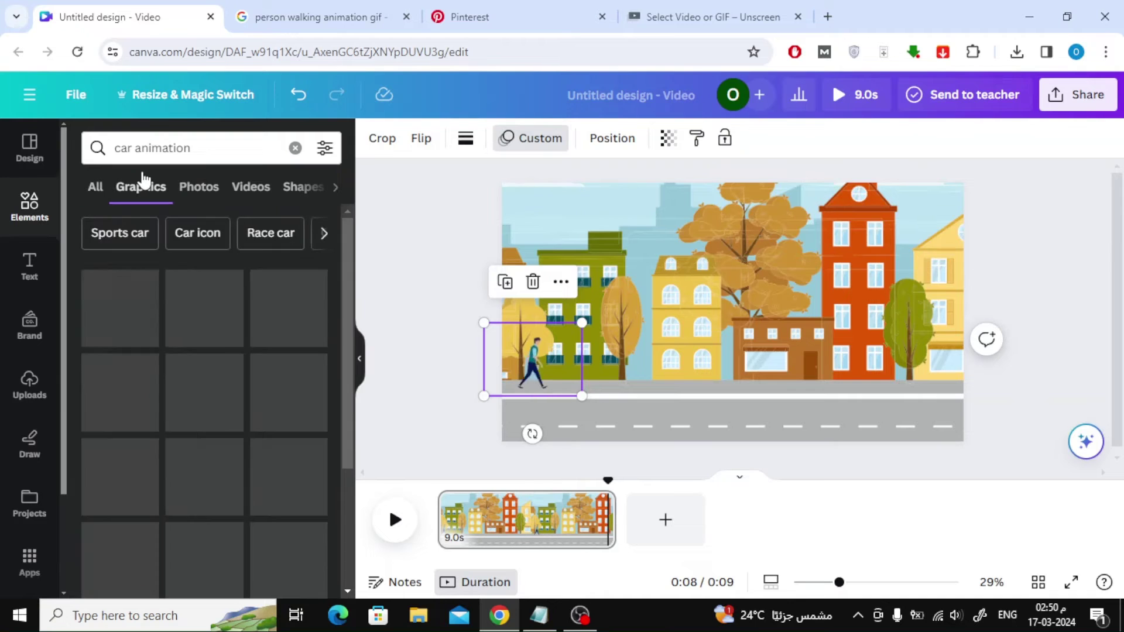
pyautogui.click(413, 297)
pyautogui.click(289, 307)
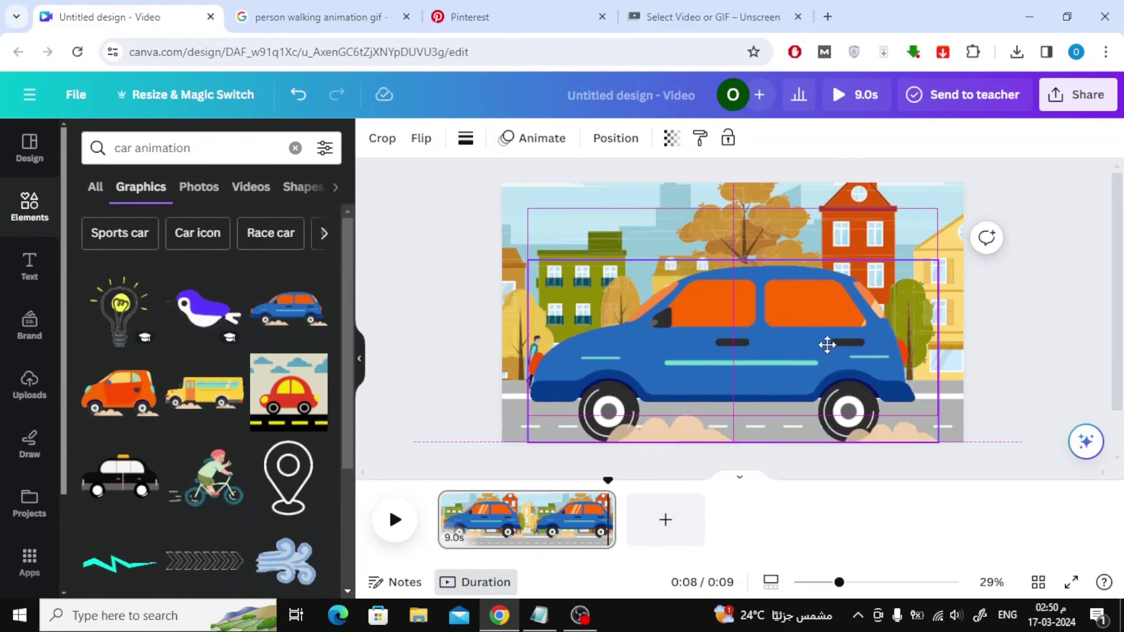
pyautogui.moveTo(961, 183)
pyautogui.mouseDown()
pyautogui.moveTo(740, 352)
pyautogui.moveTo(647, 387)
pyautogui.mouseUp()
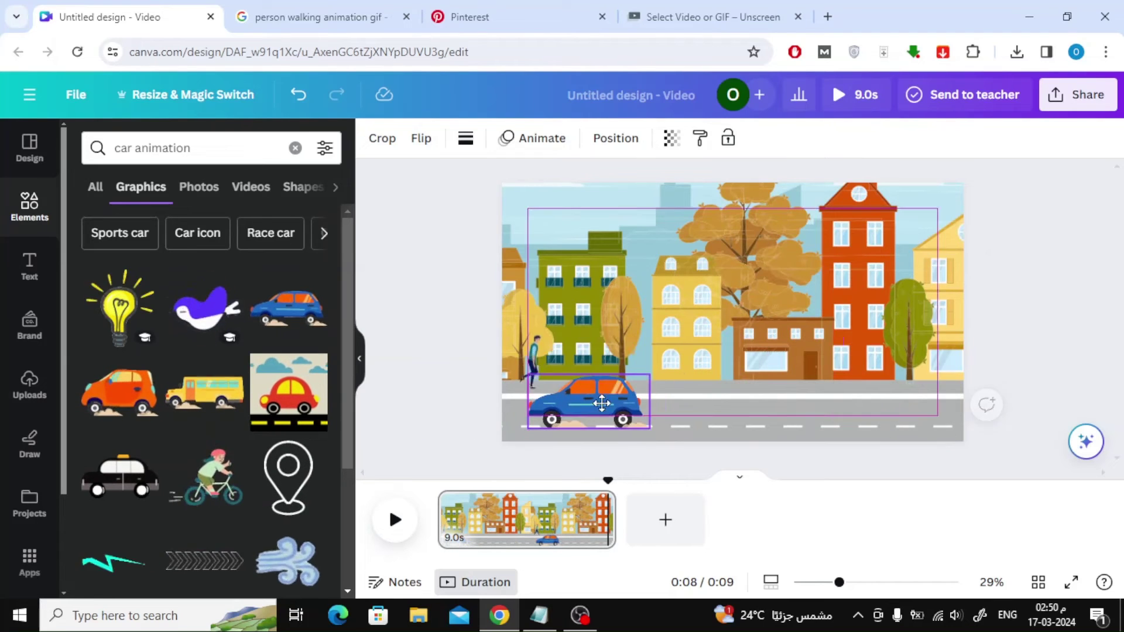
# - Add a shrunken yellow bus and orange car, placing them along the road
pyautogui.click(203, 392)
pyautogui.moveTo(939, 228); pyautogui.dragTo(685, 322)
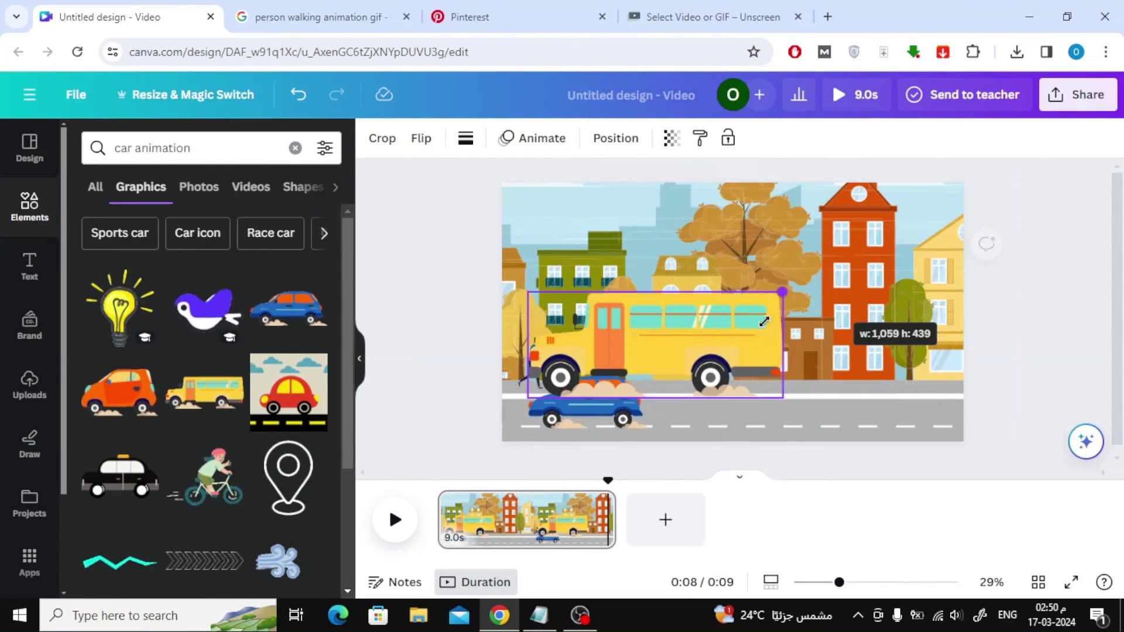
pyautogui.moveTo(655, 368); pyautogui.dragTo(810, 400)
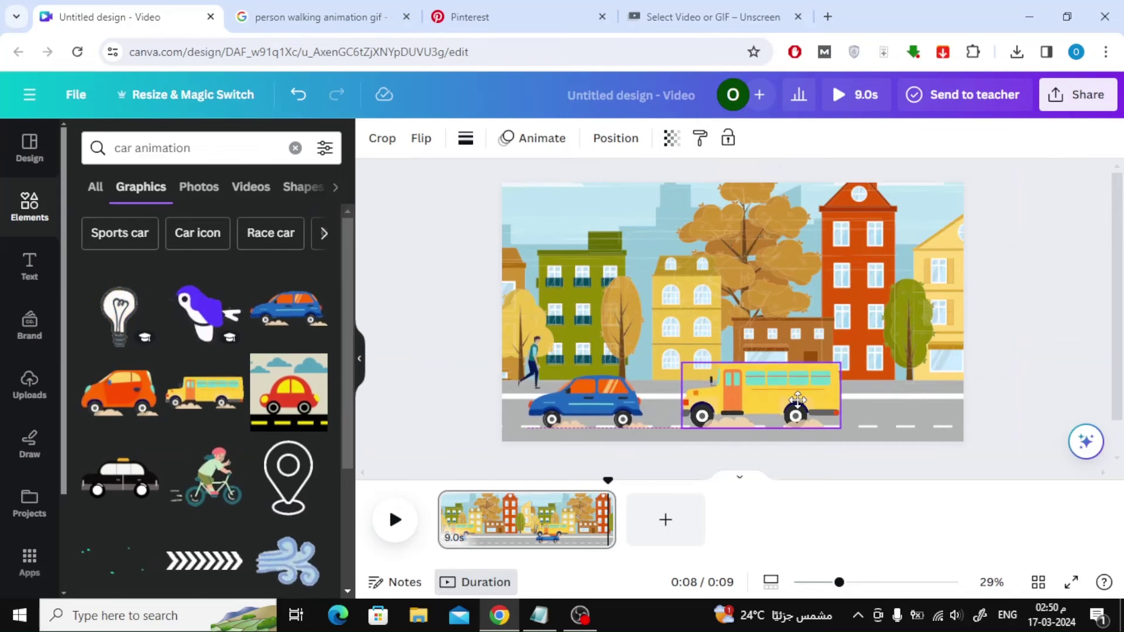
pyautogui.click(103, 409)
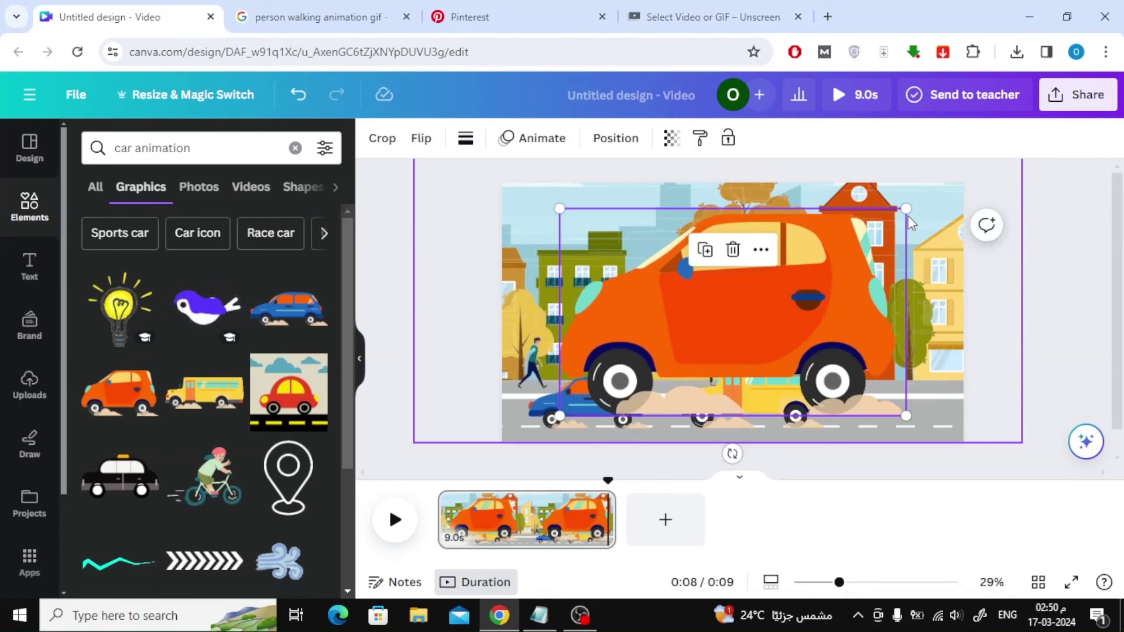
pyautogui.moveTo(905, 210); pyautogui.dragTo(670, 347)
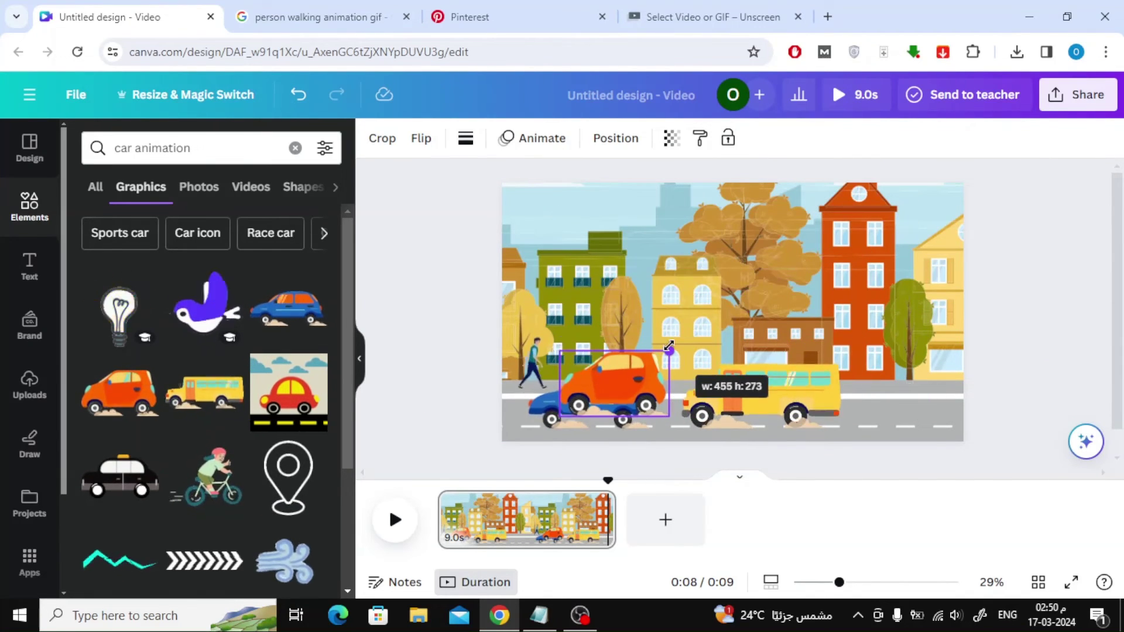
pyautogui.moveTo(615, 387)
pyautogui.mouseDown()
pyautogui.moveTo(931, 395)
pyautogui.moveTo(905, 413)
pyautogui.mouseUp()
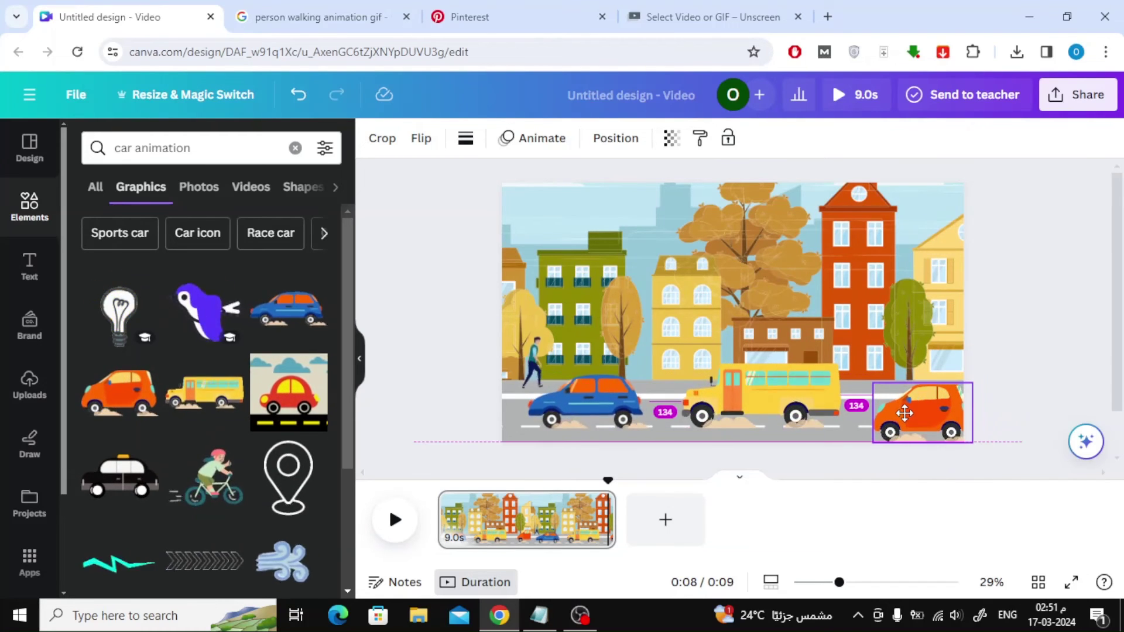
# - Nudge the three vehicles into line and Shift-select them all
pyautogui.click(766, 416)
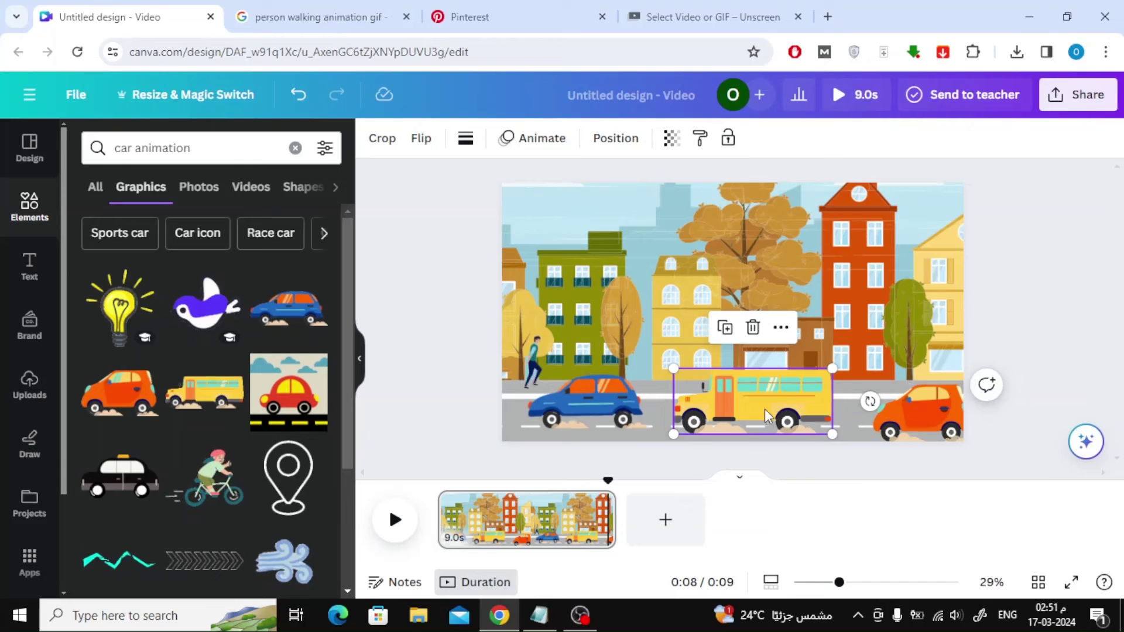
pyautogui.moveTo(918, 408); pyautogui.dragTo(934, 409)
pyautogui.moveTo(773, 408); pyautogui.dragTo(798, 409)
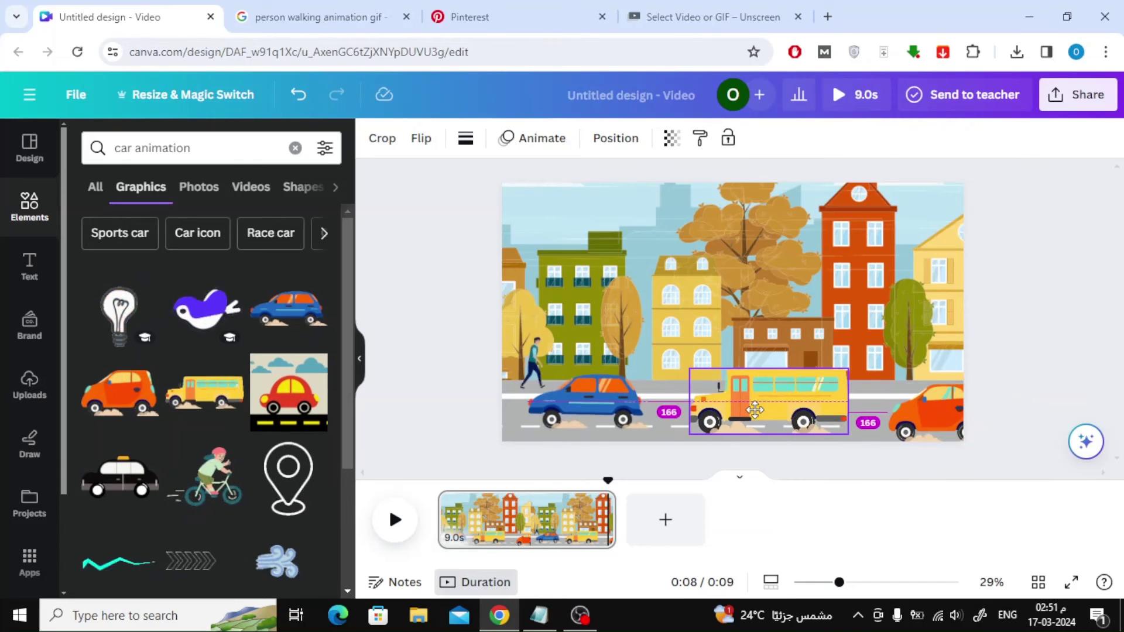
pyautogui.click(558, 411)
pyautogui.moveTo(625, 414); pyautogui.dragTo(651, 415)
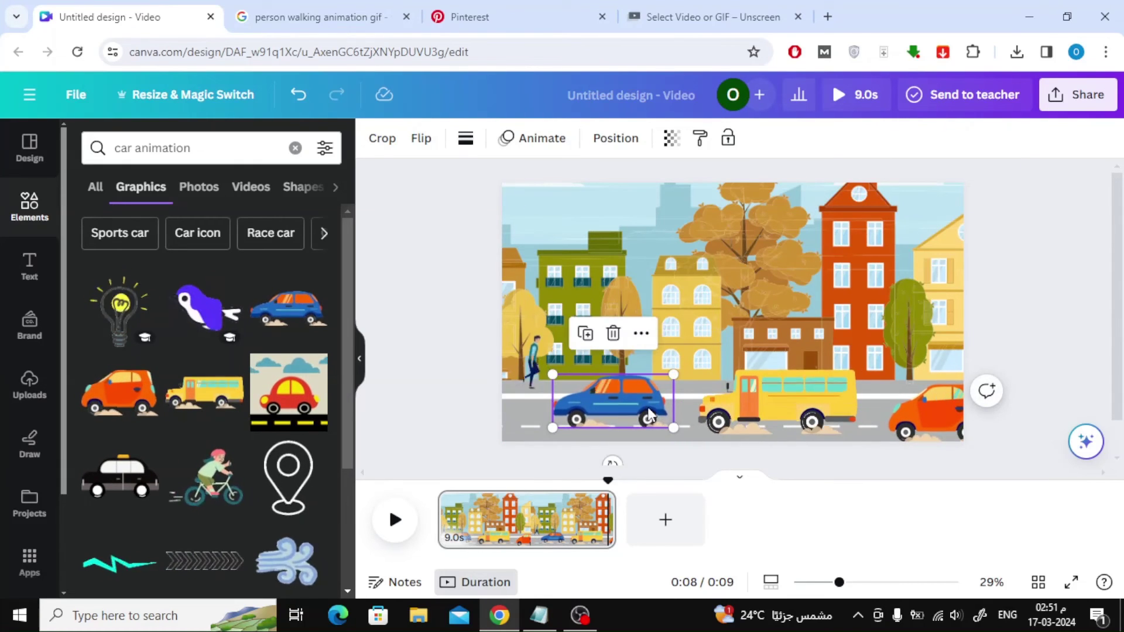
pyautogui.keyDown('shift'); pyautogui.click(774, 404); pyautogui.keyUp('shift')
pyautogui.keyDown('shift'); pyautogui.click(923, 408); pyautogui.keyUp('shift')
# - Group the three vehicles and draw a motion path driving them across the road
pyautogui.click(746, 330)
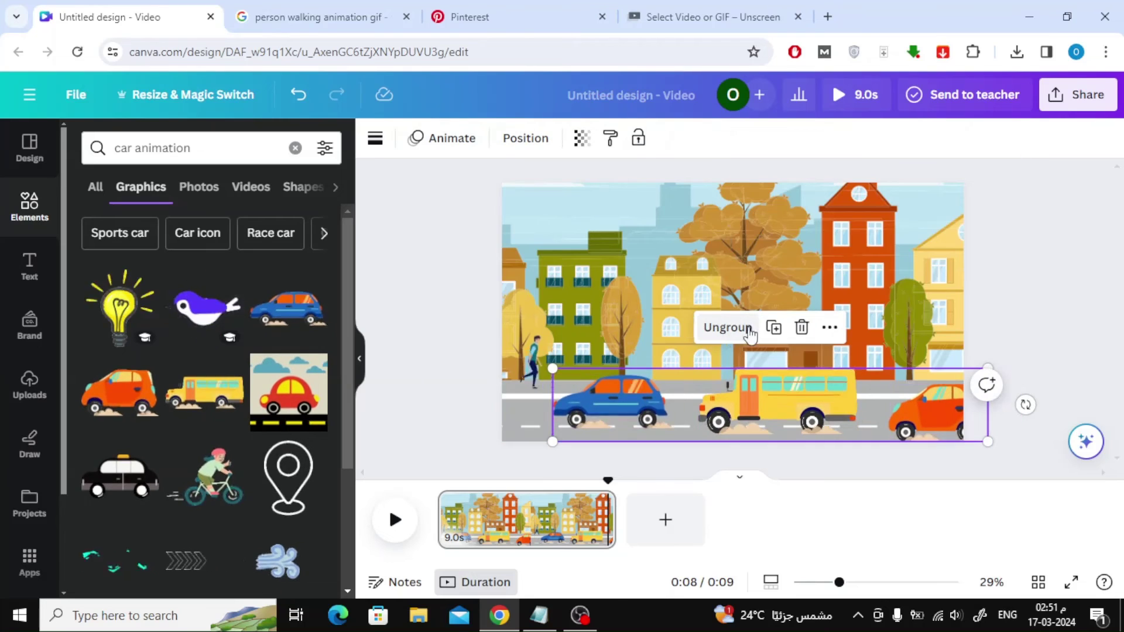
pyautogui.click(445, 141)
pyautogui.click(243, 224)
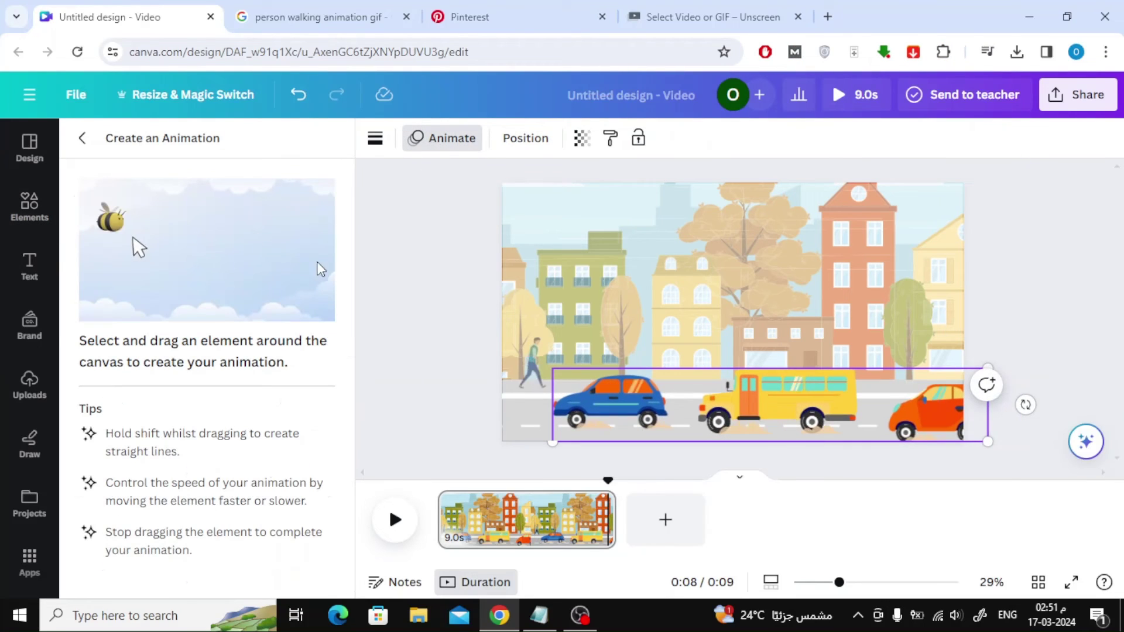
pyautogui.moveTo(888, 411); pyautogui.dragTo(433, 420)
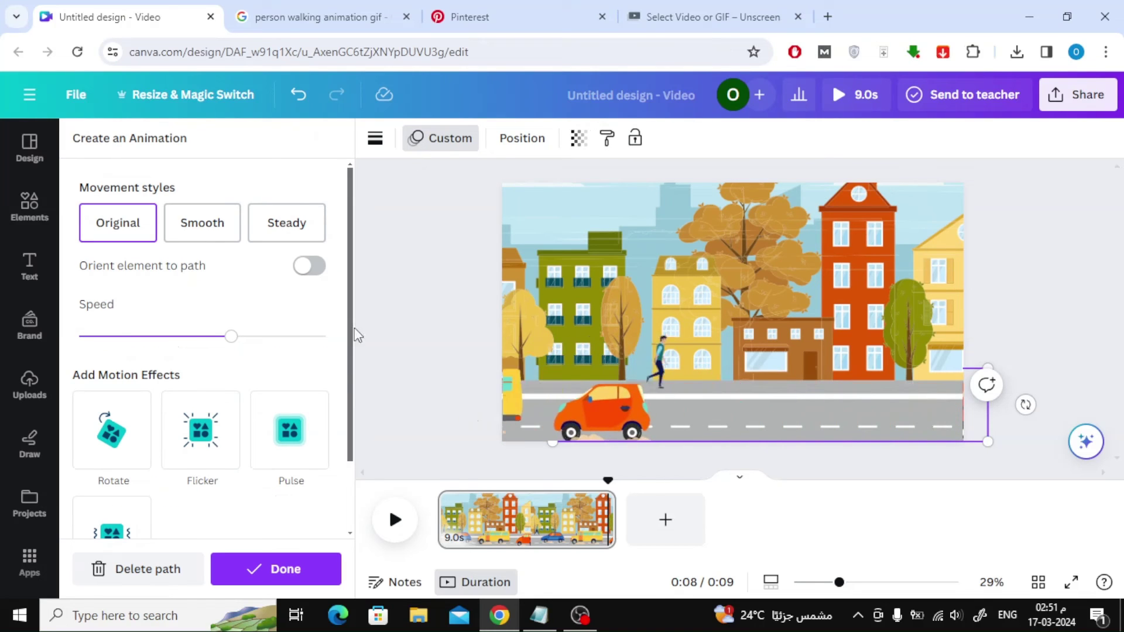
# - Set the cars' animation to Steady movement at a moderate speed
pyautogui.click(202, 222)
pyautogui.click(284, 223)
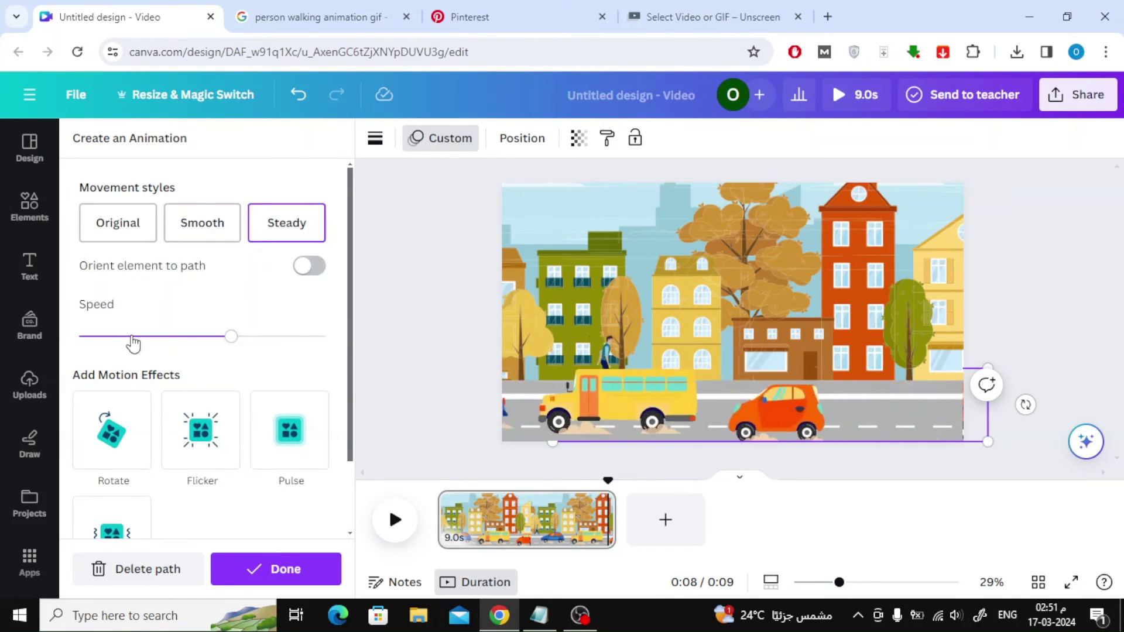
pyautogui.click(132, 336)
pyautogui.click(142, 341)
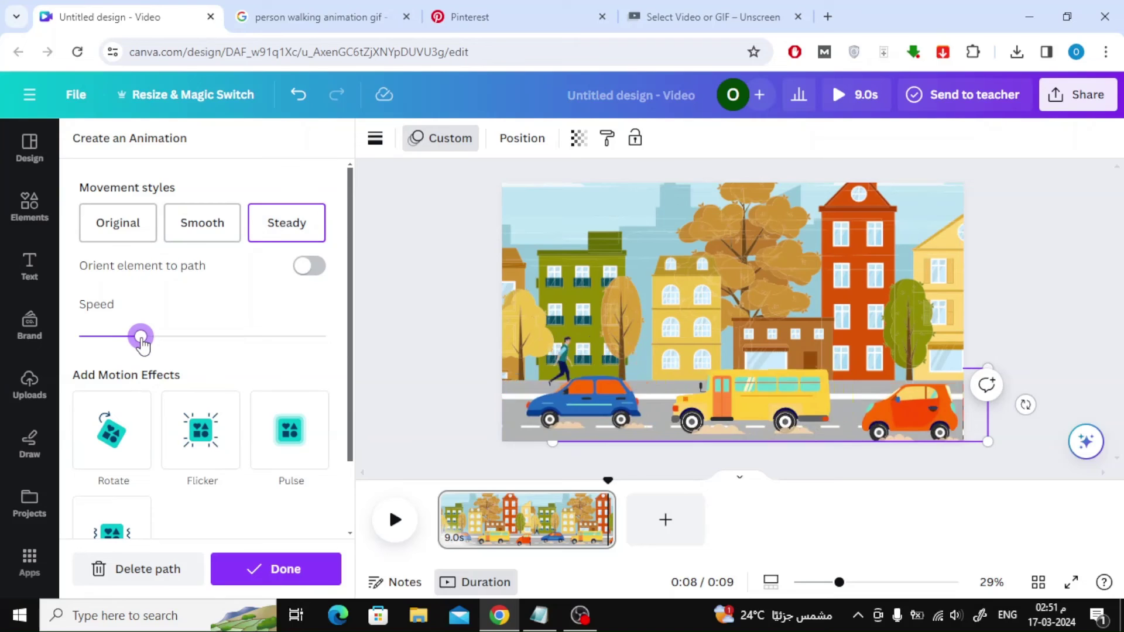
pyautogui.moveTo(141, 341); pyautogui.dragTo(152, 337)
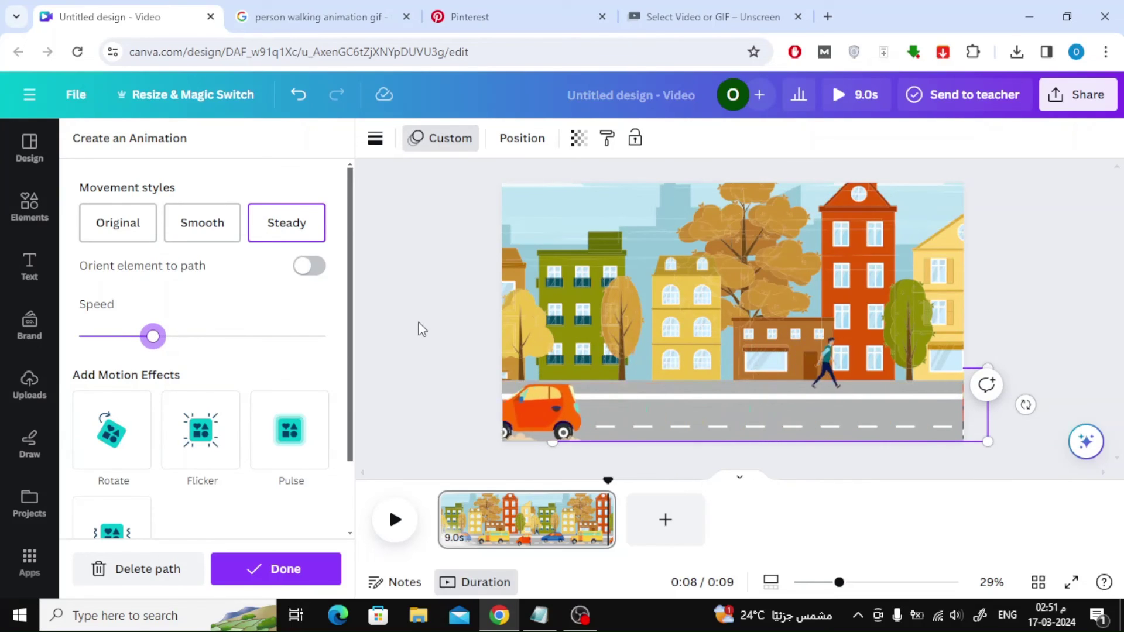
pyautogui.moveTo(152, 338); pyautogui.dragTo(139, 341)
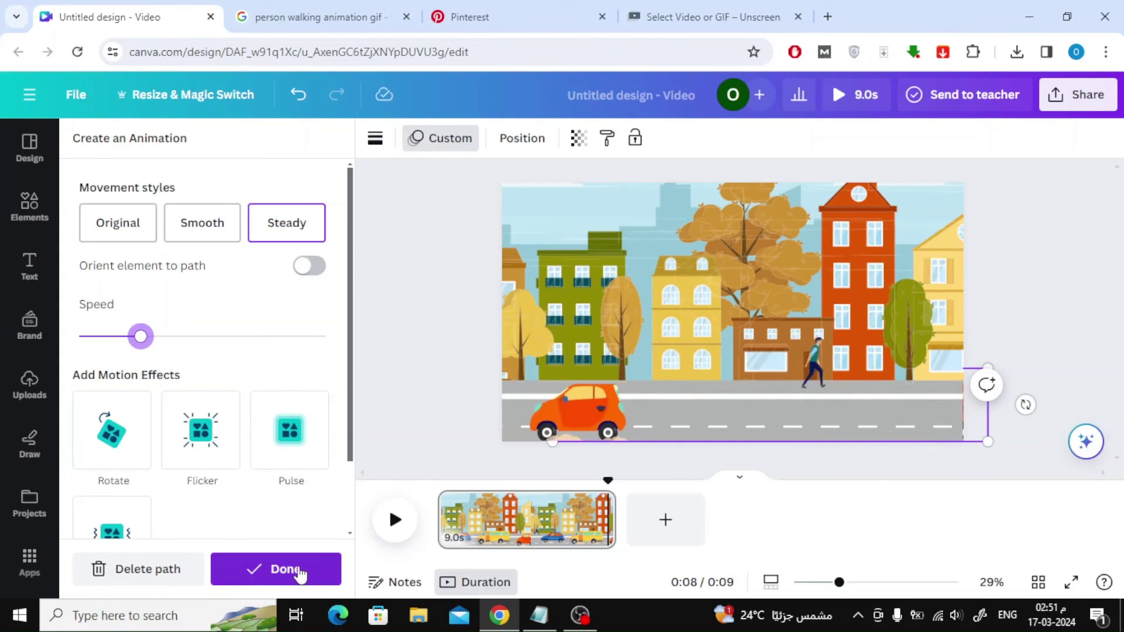
pyautogui.click(290, 569)
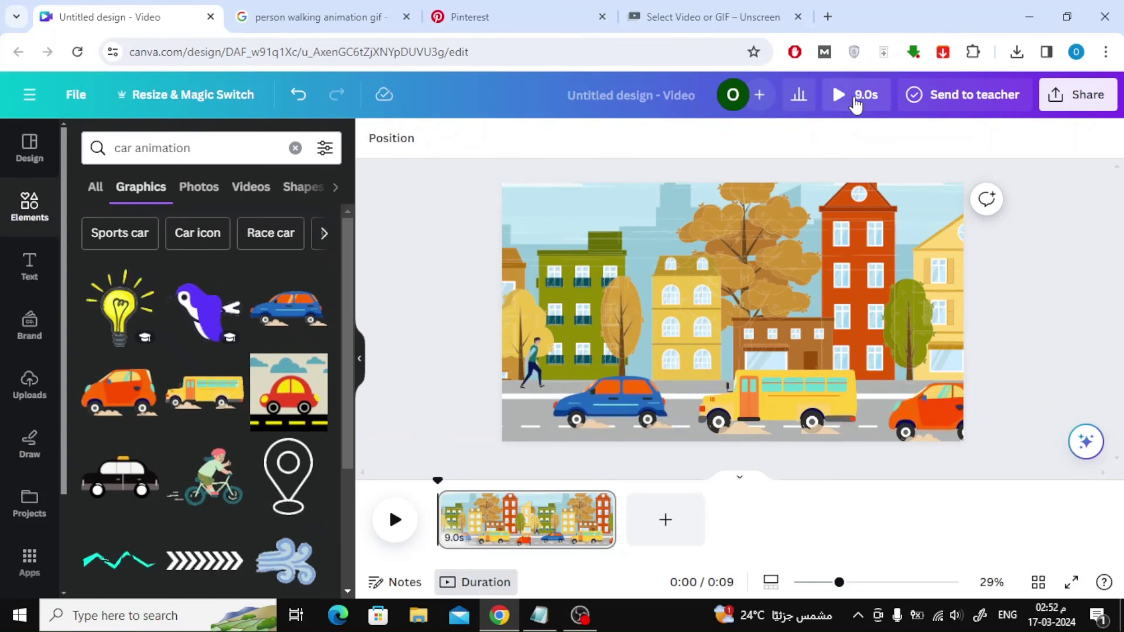